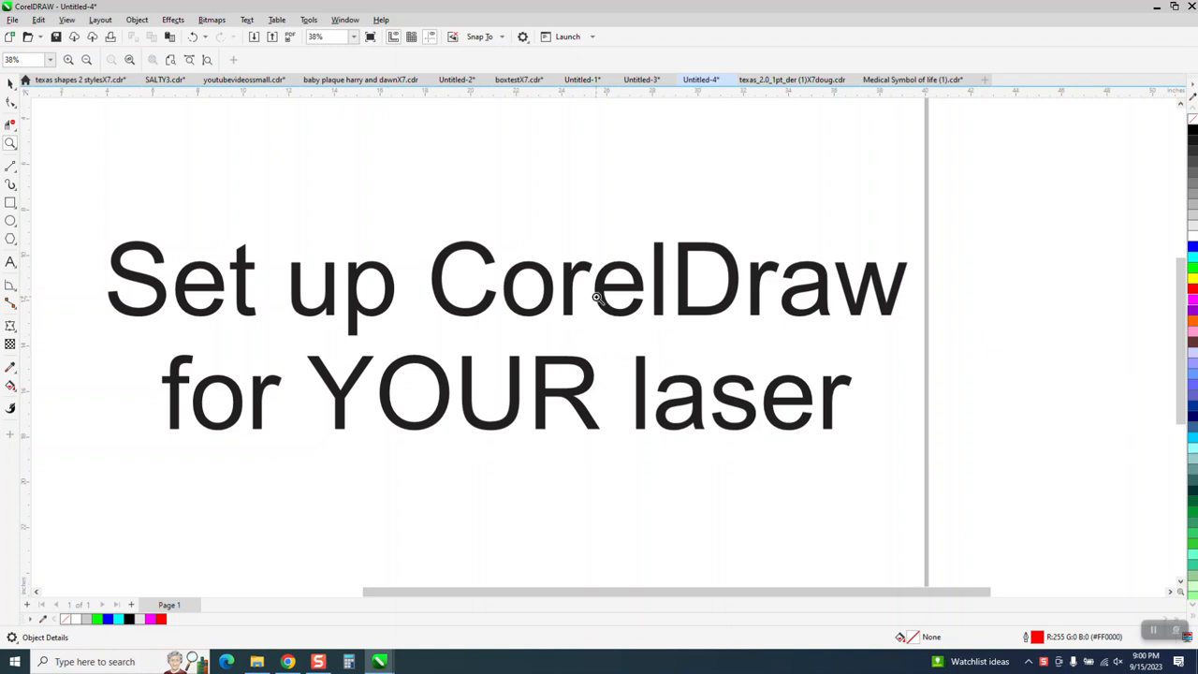
- Center the "Set up CorelDraw for YOUR laser" text on the page
scroll(543, 349, "down", 2)
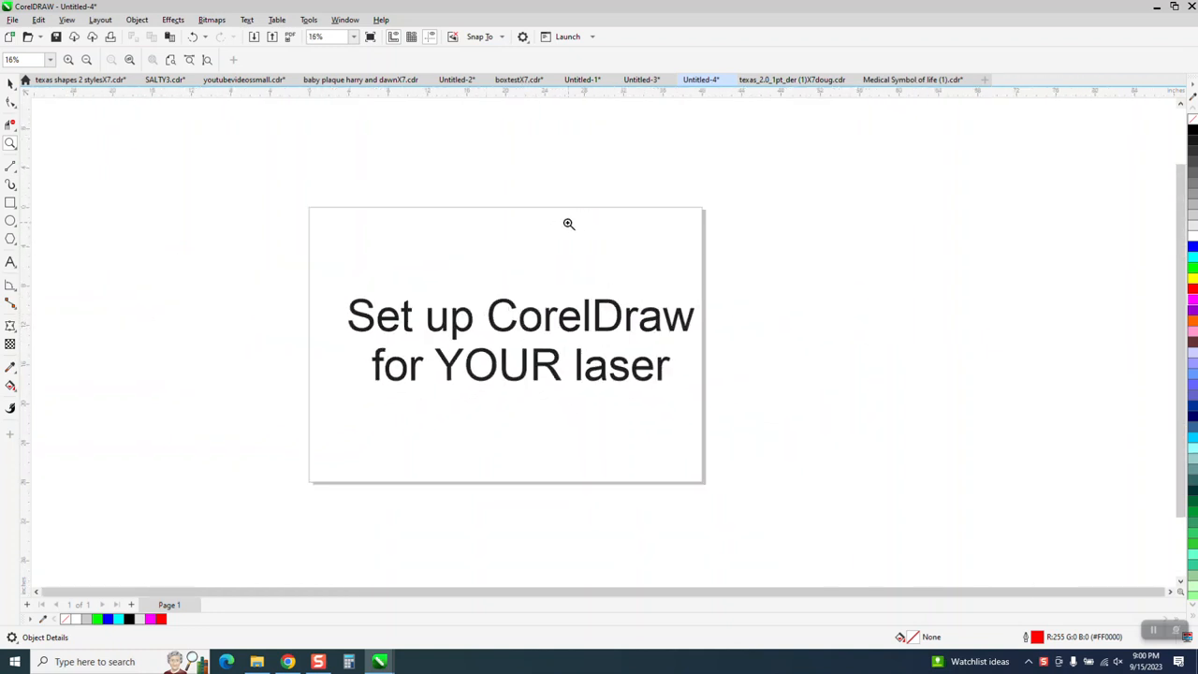
left_click(10, 83)
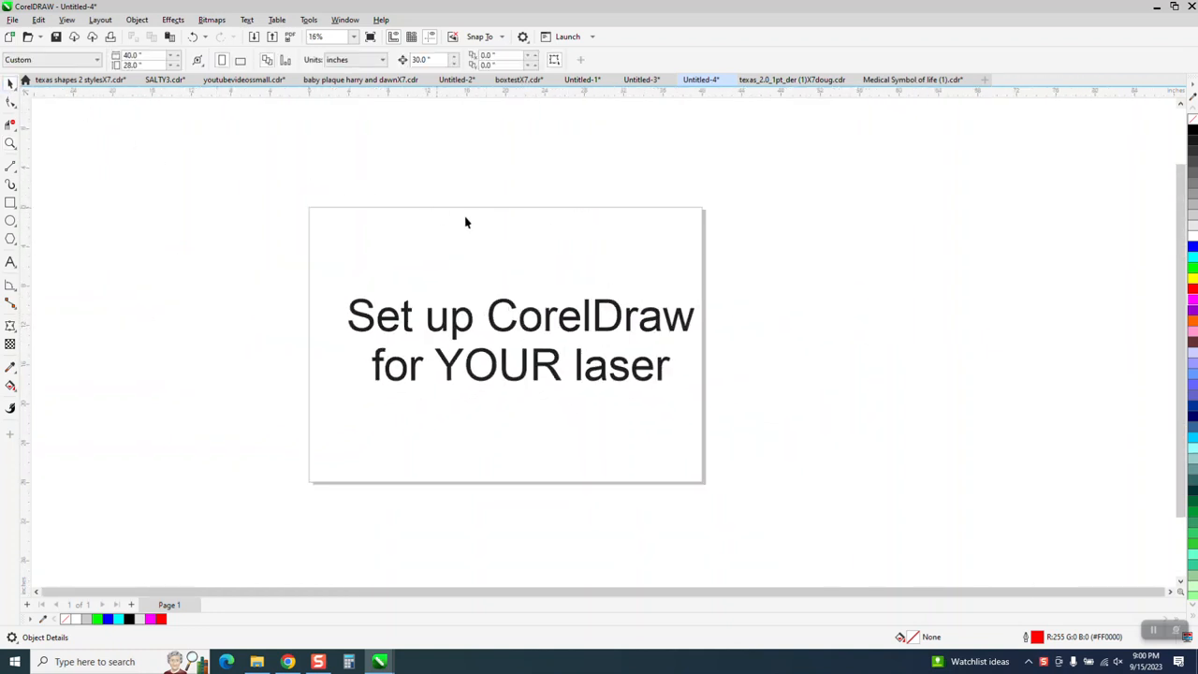
left_click(566, 337)
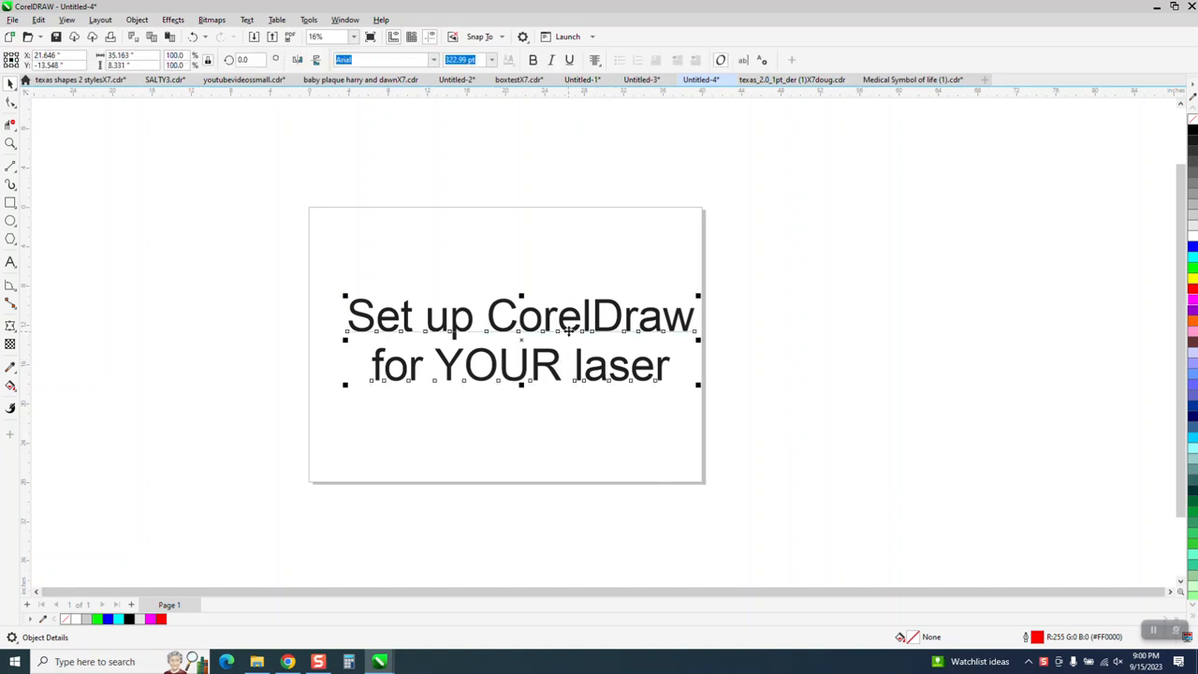
key("p")
left_click(1037, 193)
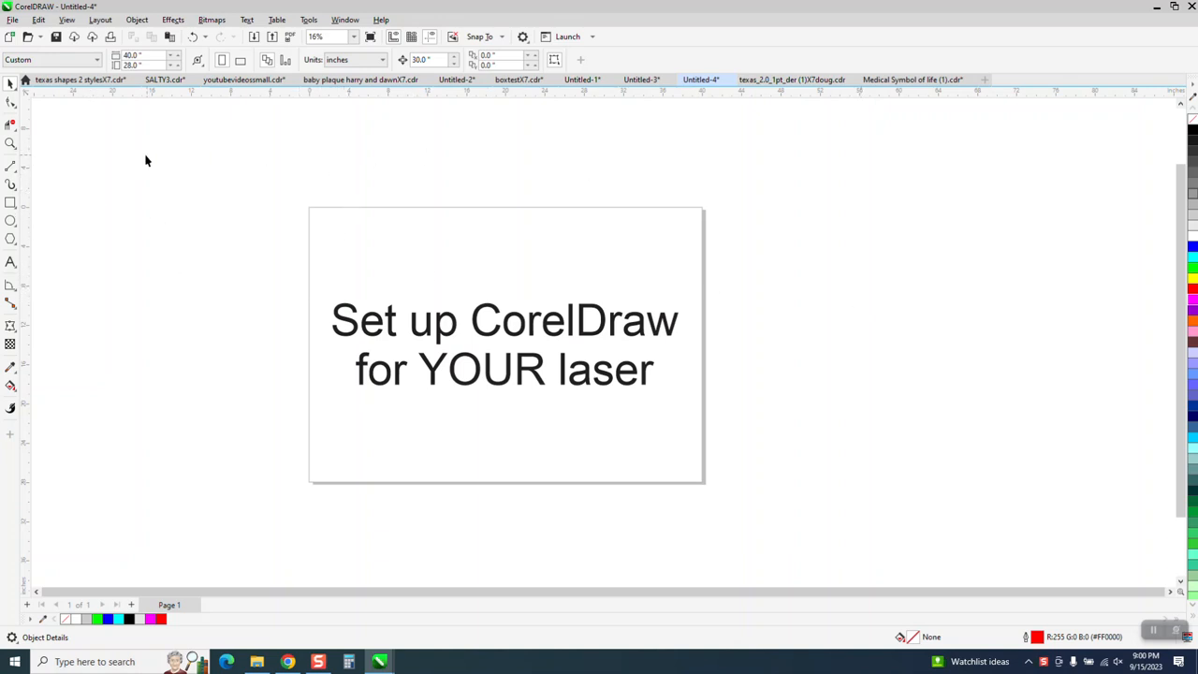
- Set the page size to 28 inches wide by 18 inches high
left_click(9, 142)
left_click_drag(277, 193, 810, 507)
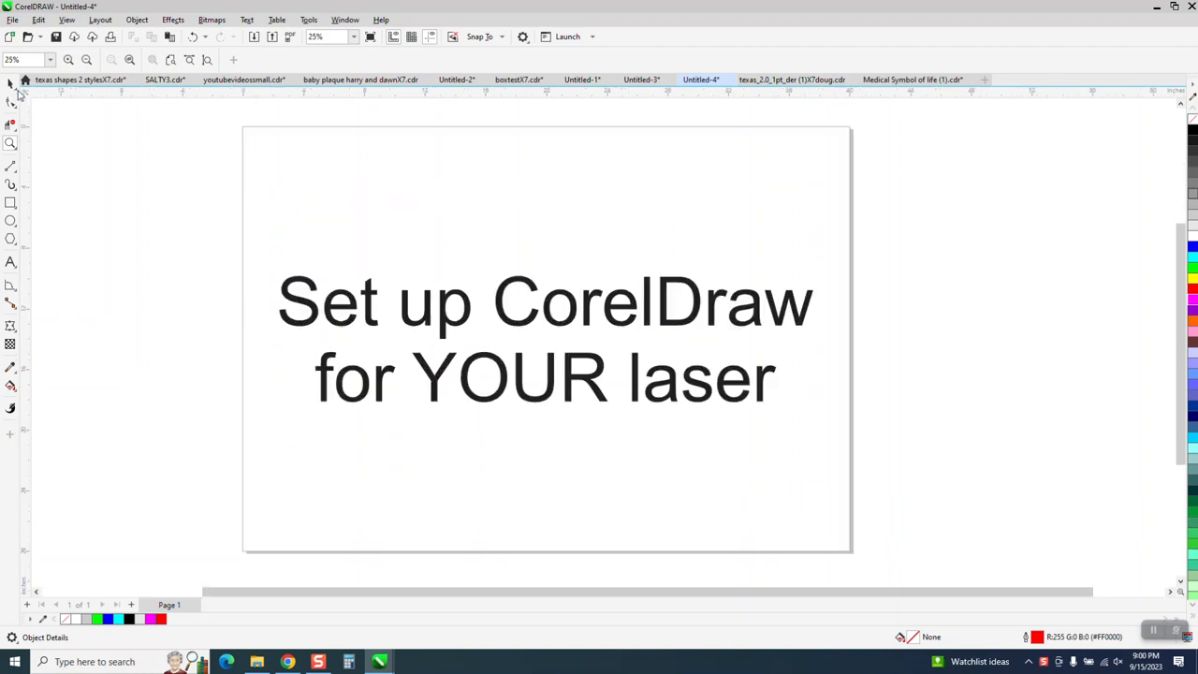
left_click(11, 84)
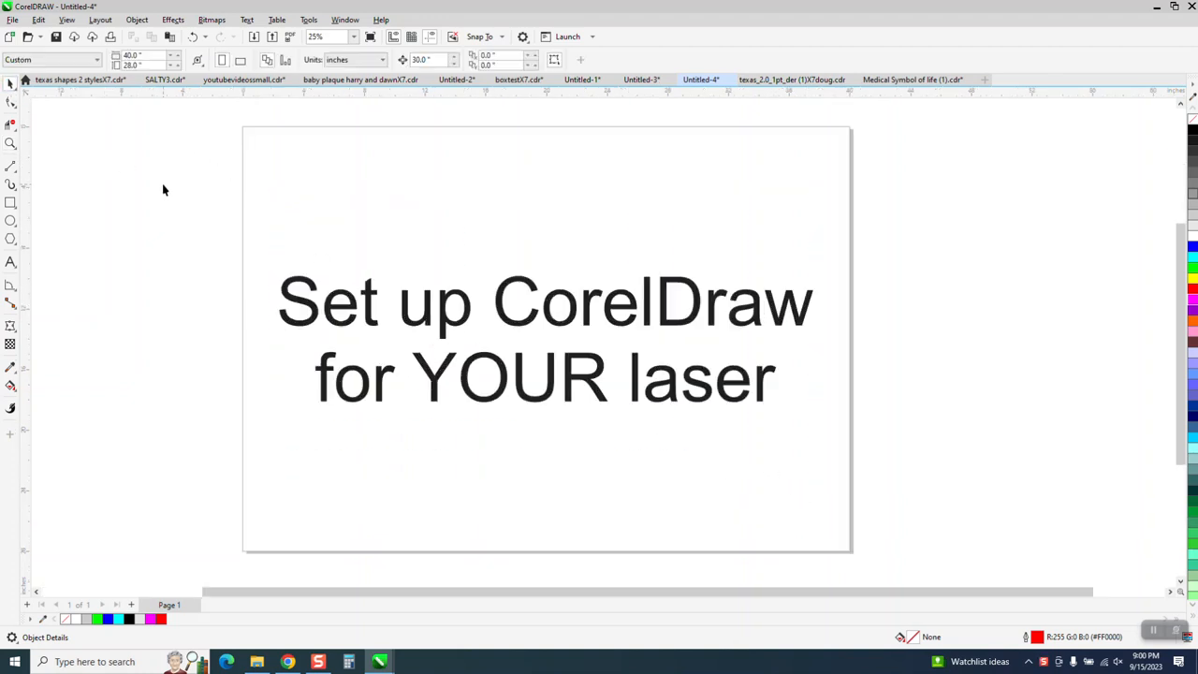
double_click(146, 54)
type("38")
type("2")
type("8")
key("Tab")
type("18")
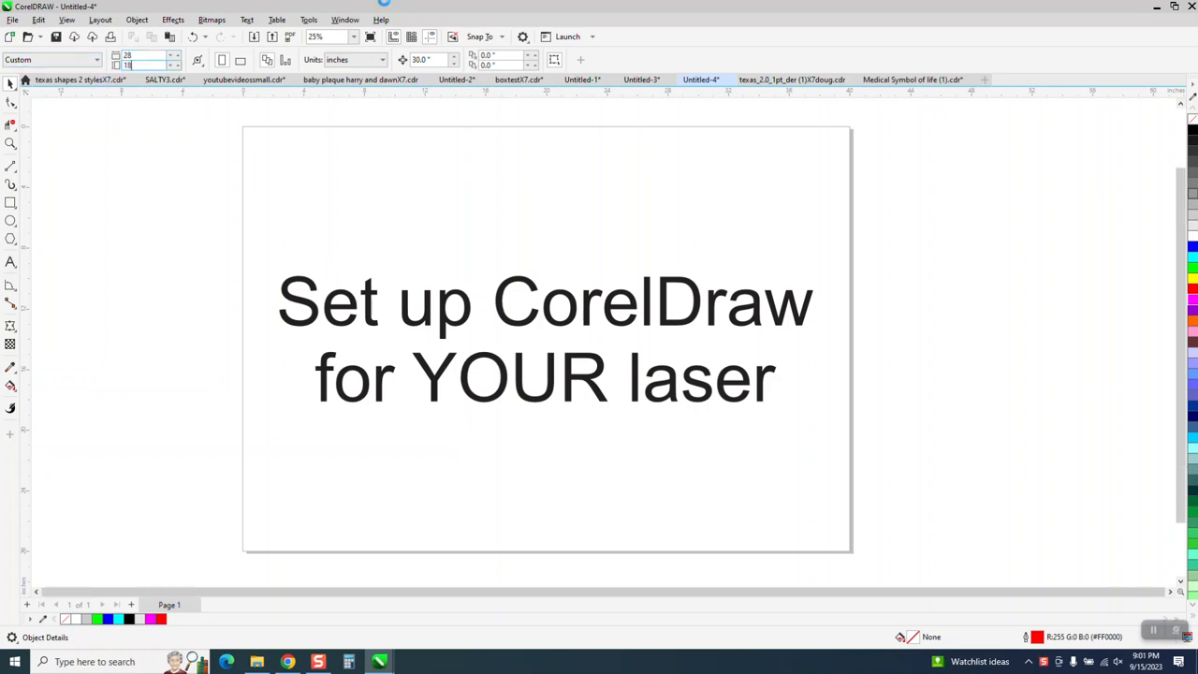
key("Return")
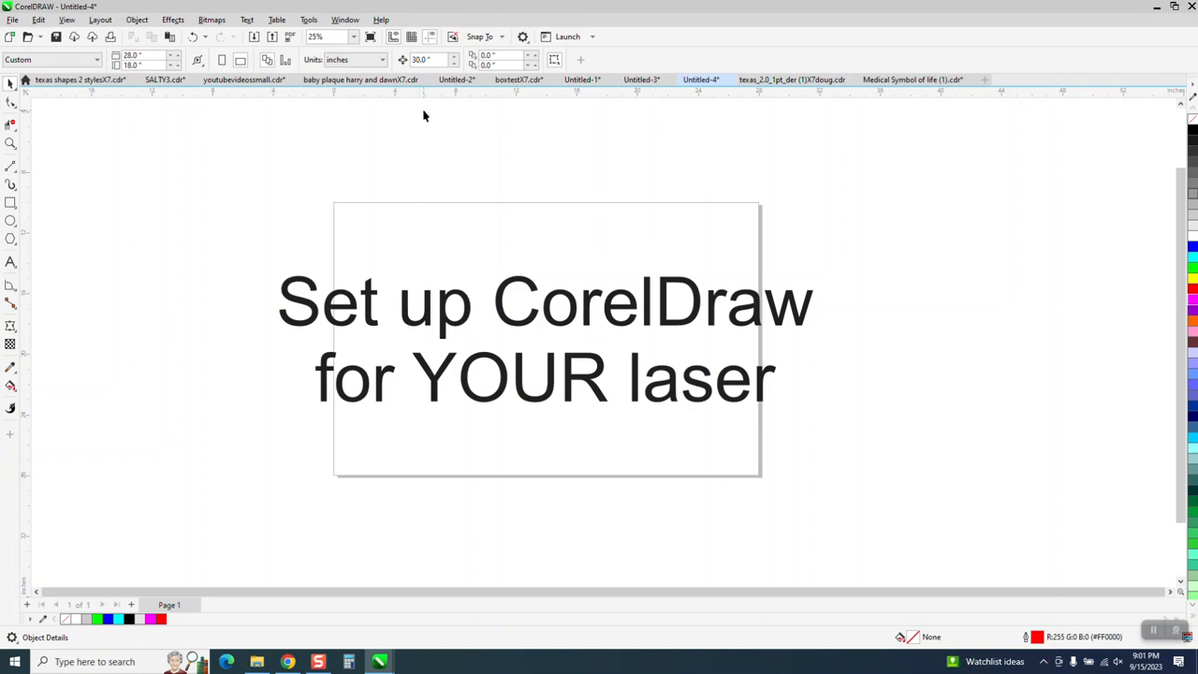
- Set the nudge distance to 0.001 inches and move the ruler origin to the page's upper-left corner
double_click(437, 59)
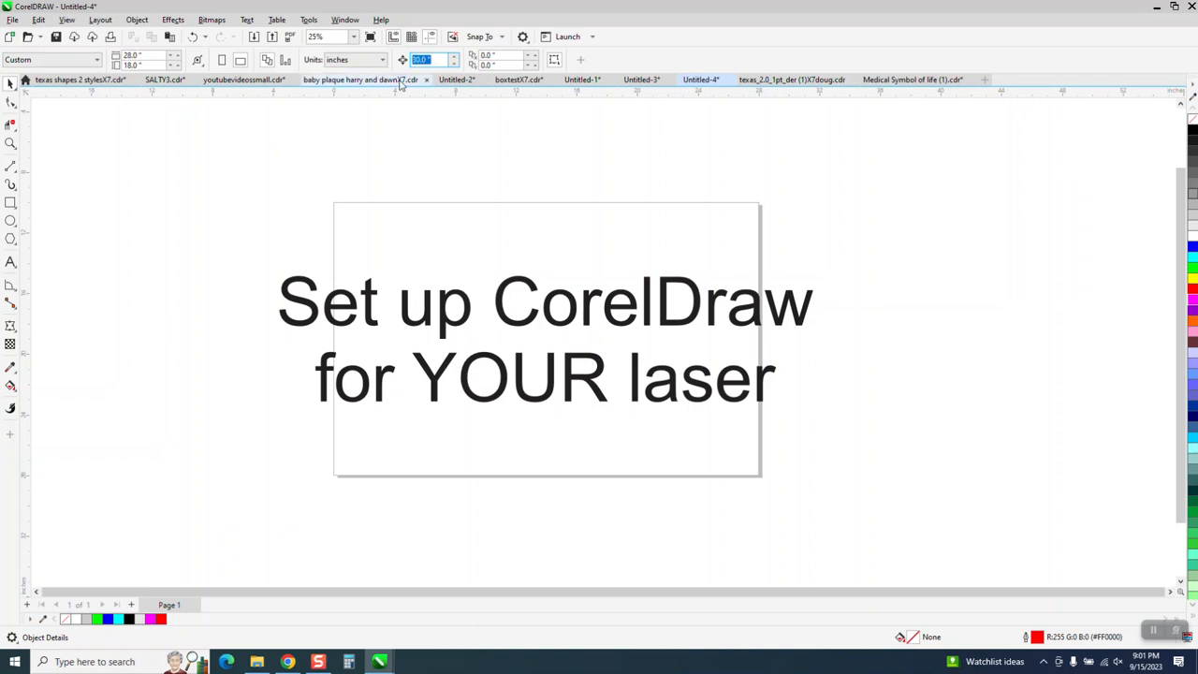
key("BackSpace")
type(".001")
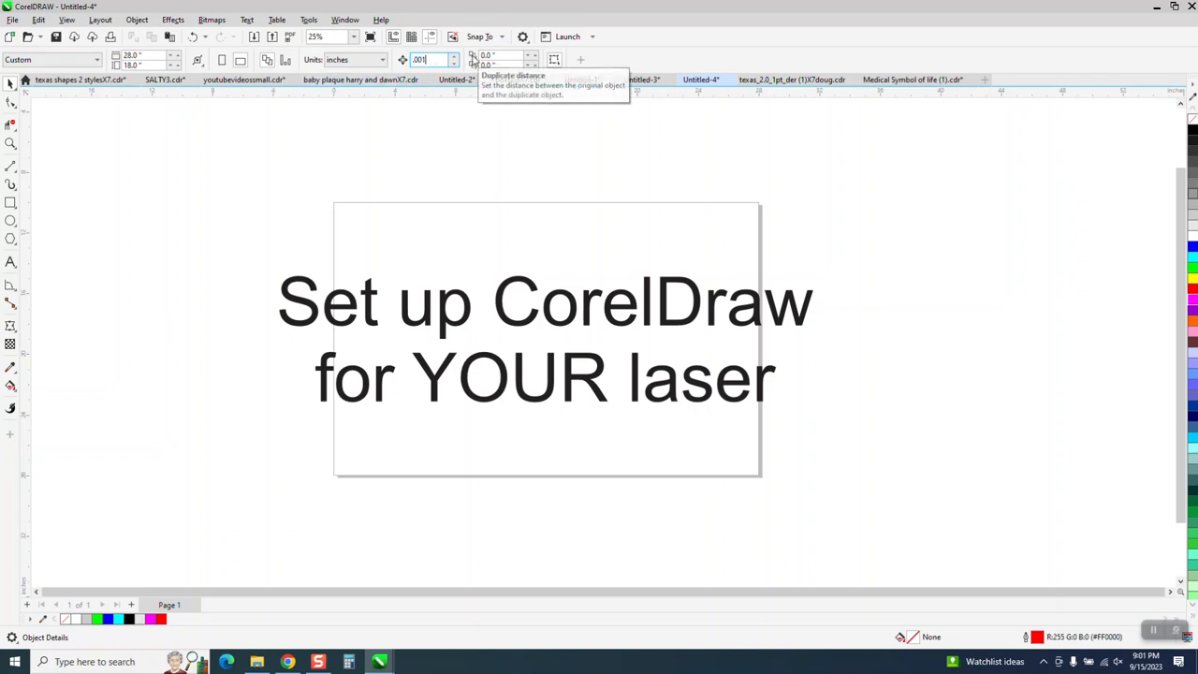
key("Return")
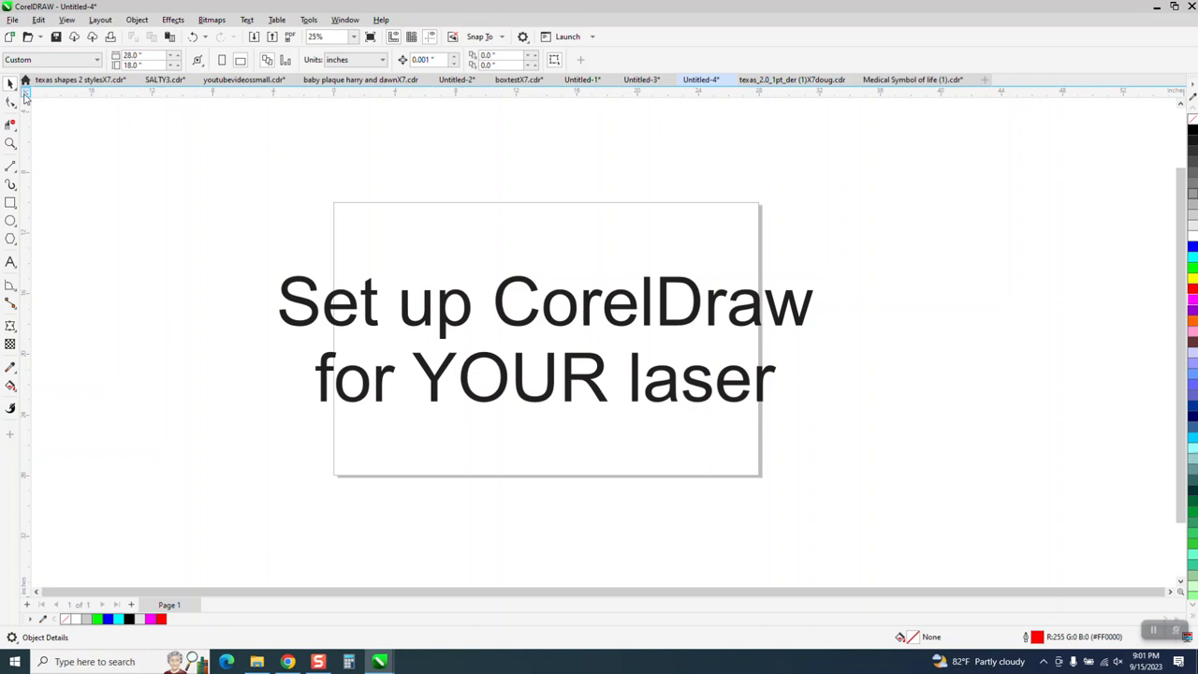
left_click_drag(25, 93, 335, 202)
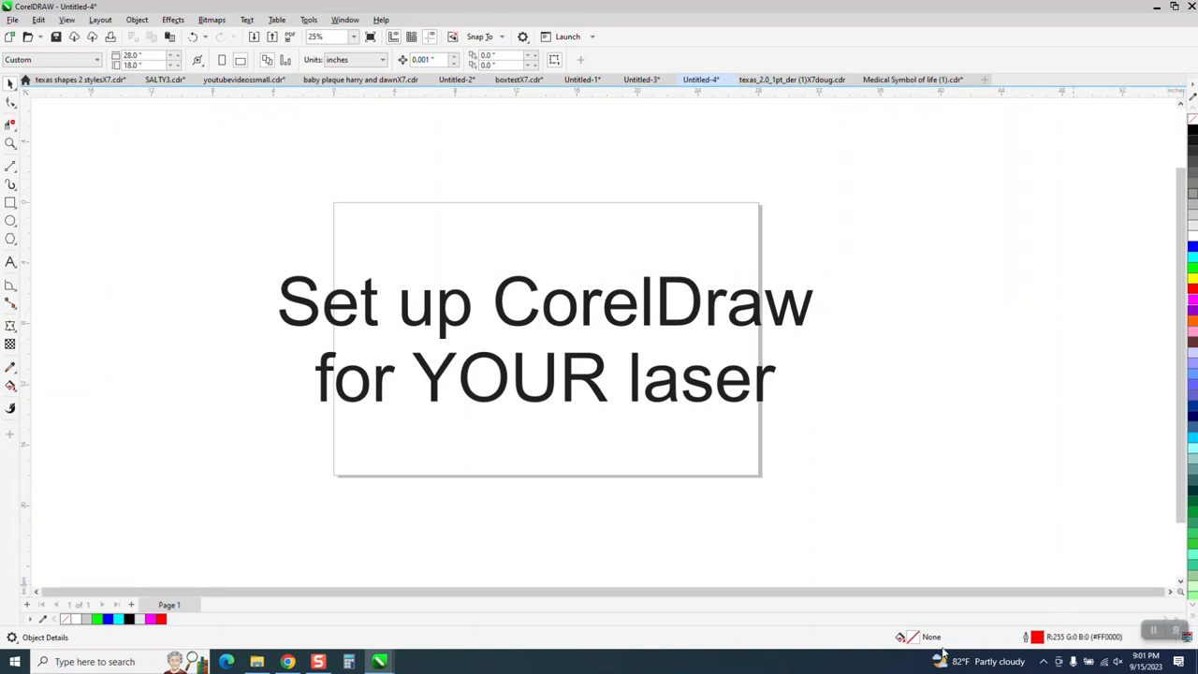
- Set the document's default outline for graphic objects to Hairline width in red
double_click(1038, 638)
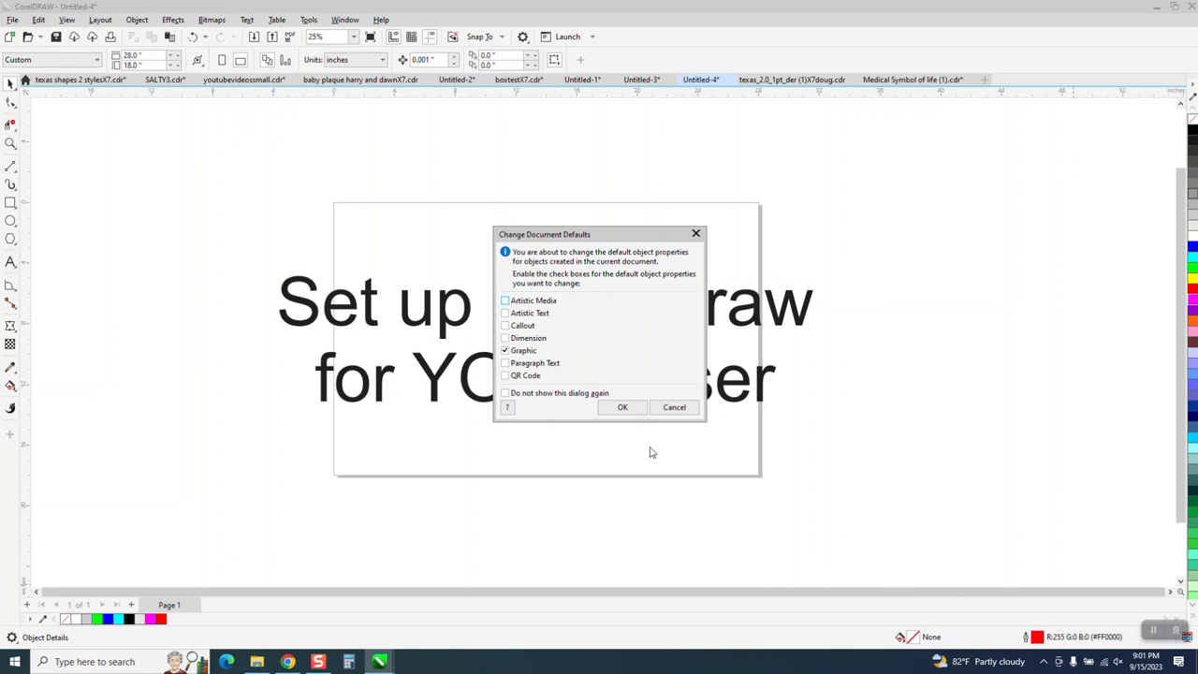
left_click(620, 407)
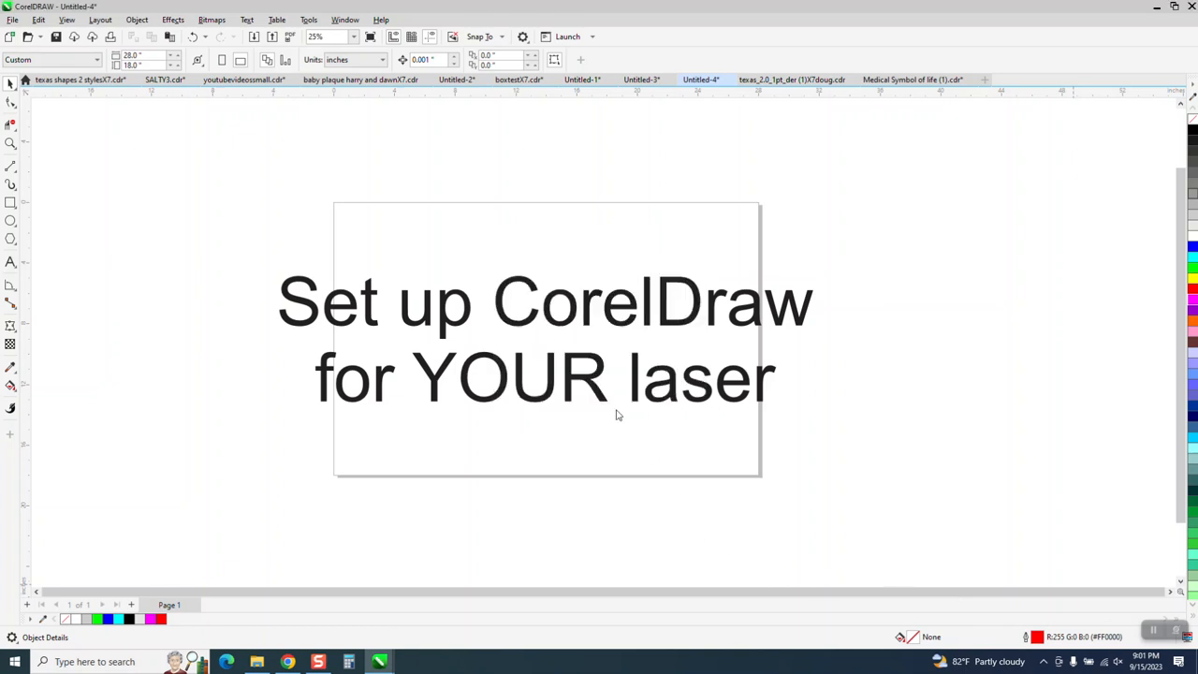
left_click(524, 252)
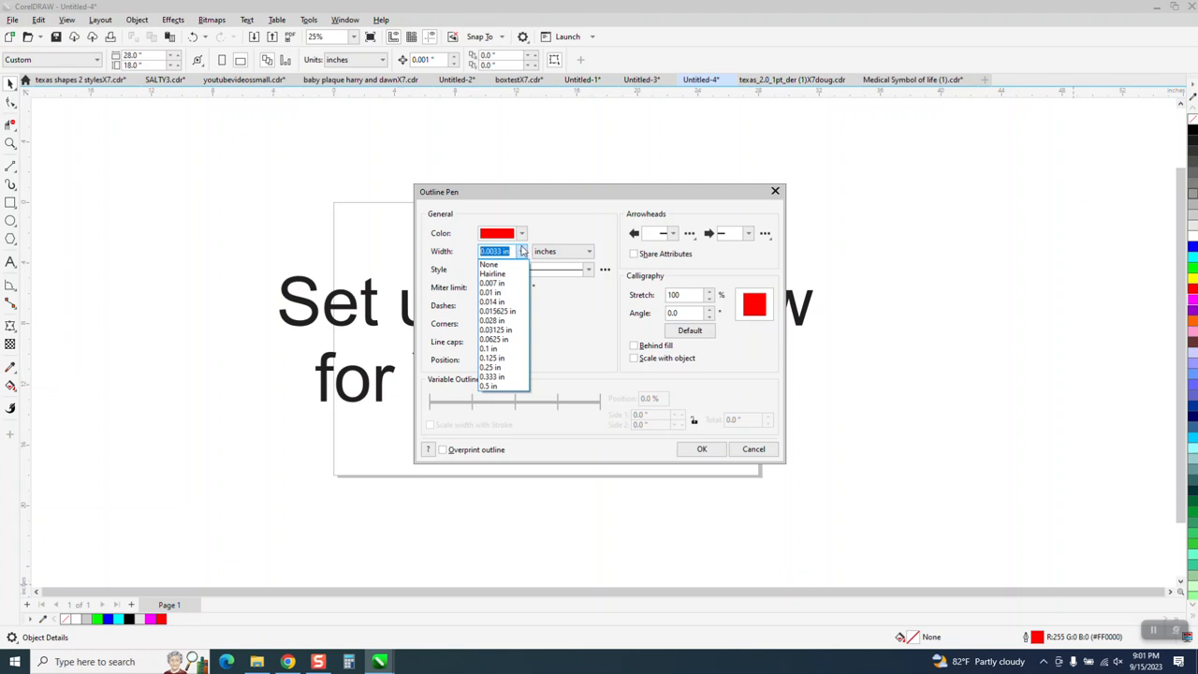
left_click(495, 274)
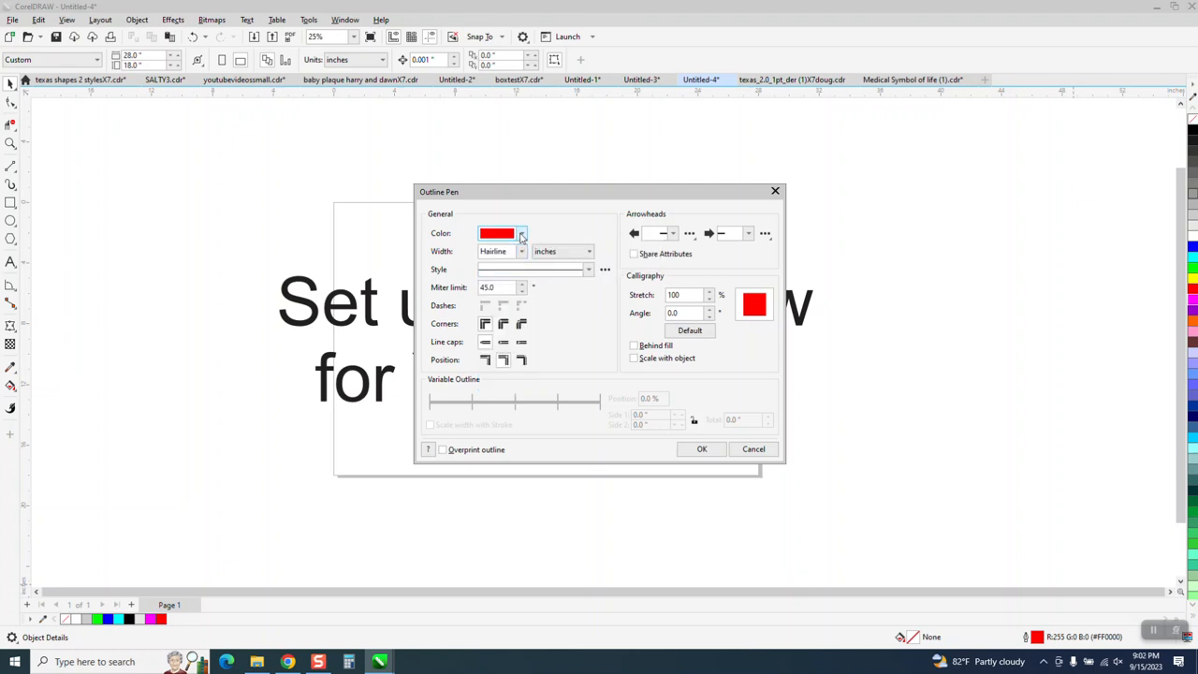
left_click(521, 235)
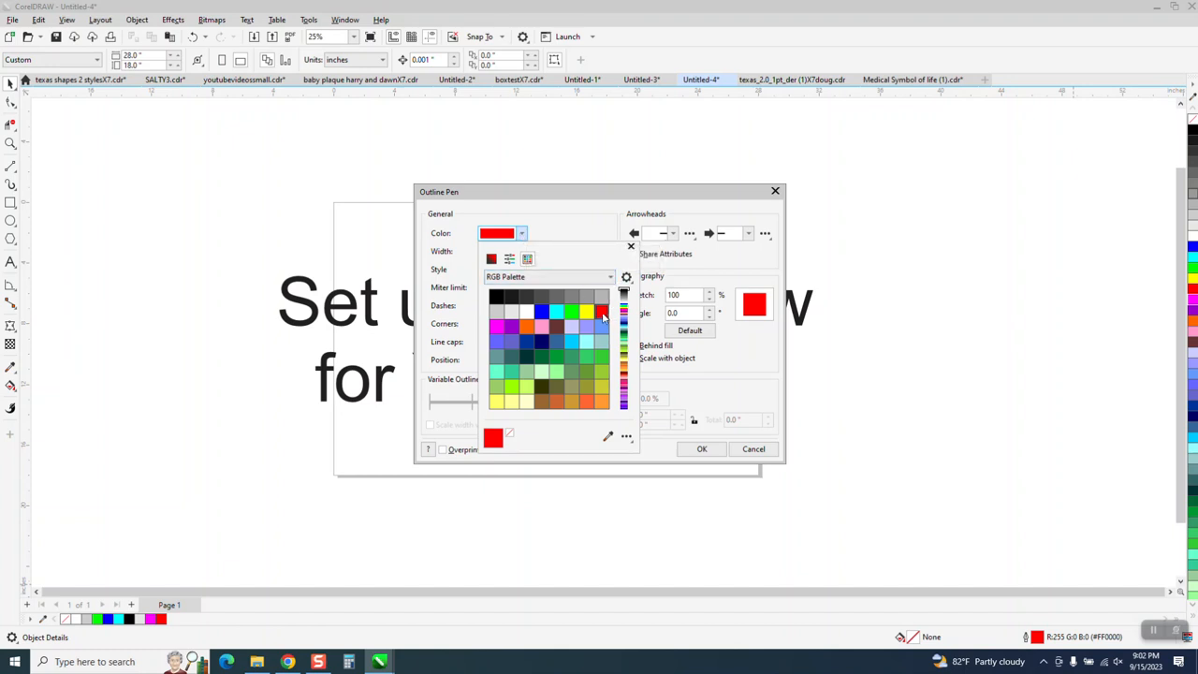
left_click(706, 454)
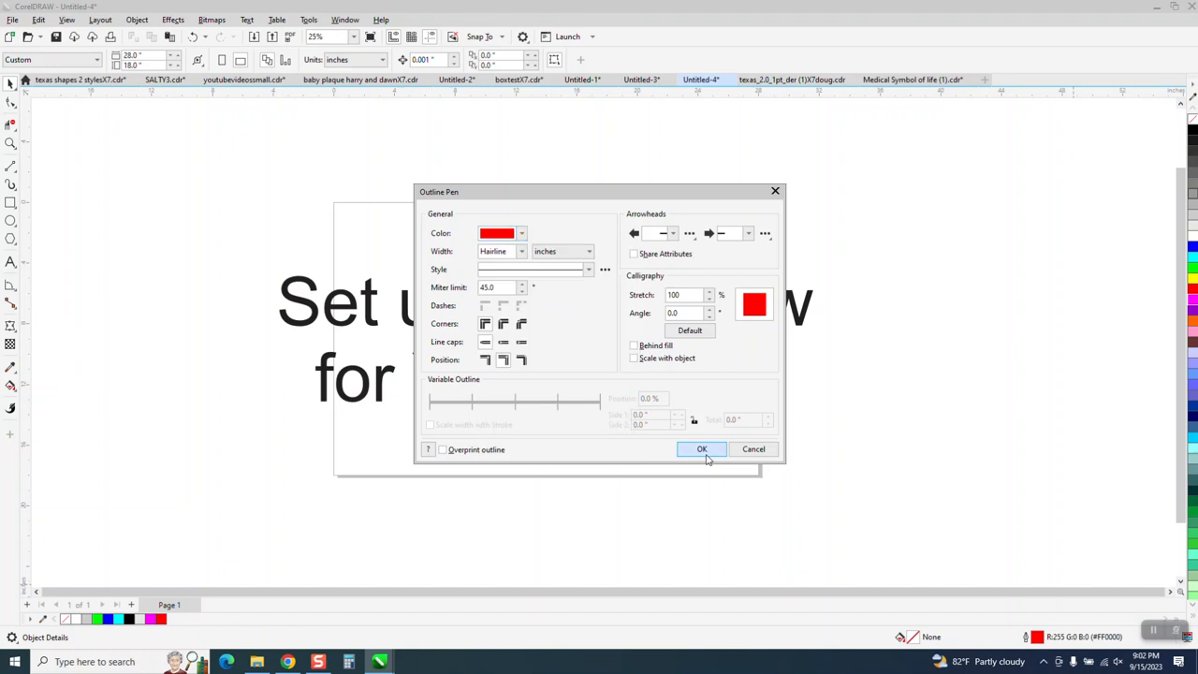
left_click(702, 451)
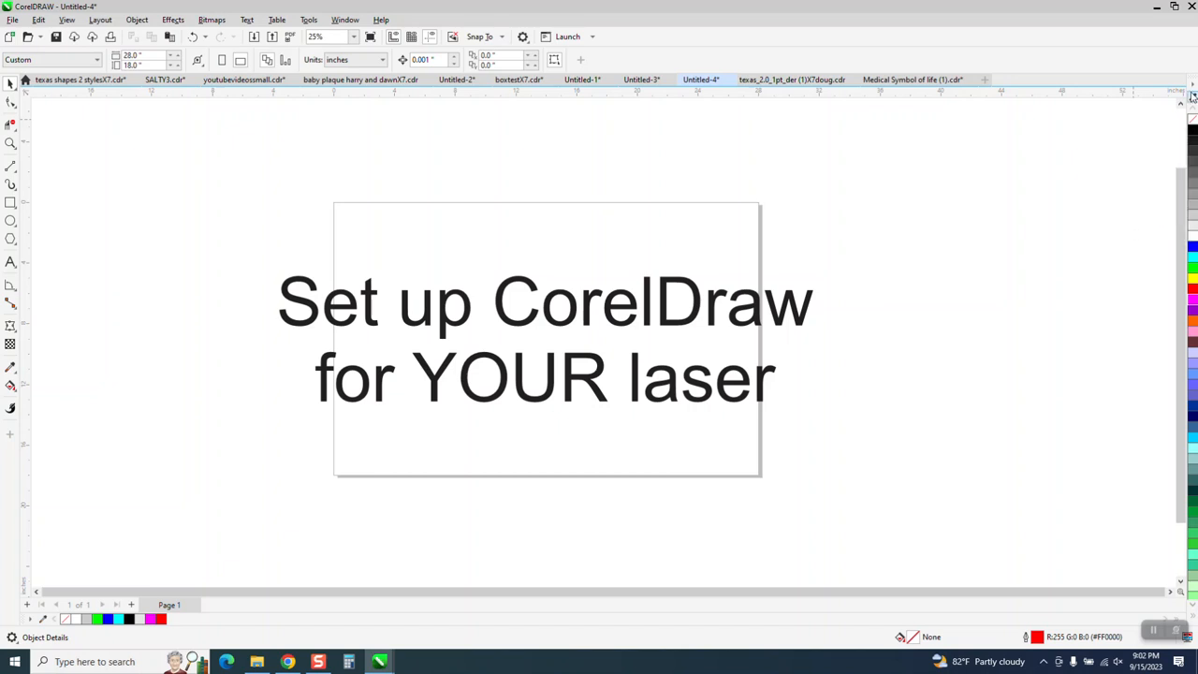
- Open the list of available color palettes
left_click(312, 20)
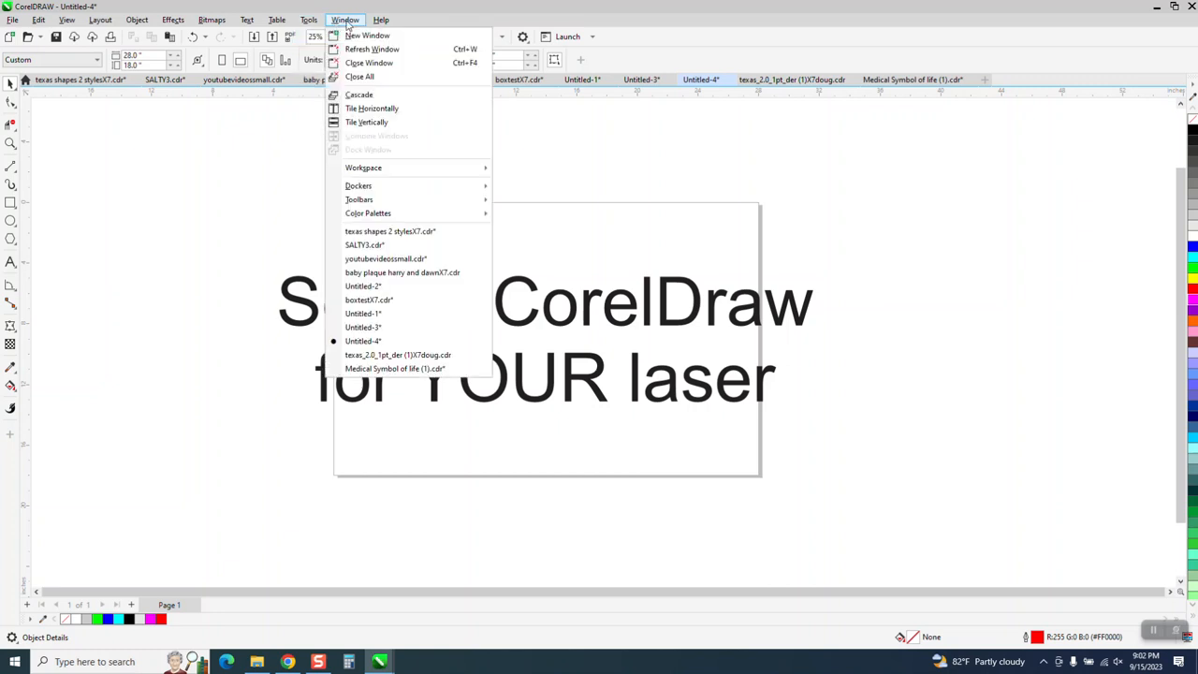
mouse_move(289, 24)
mouse_move(353, 26)
mouse_move(370, 214)
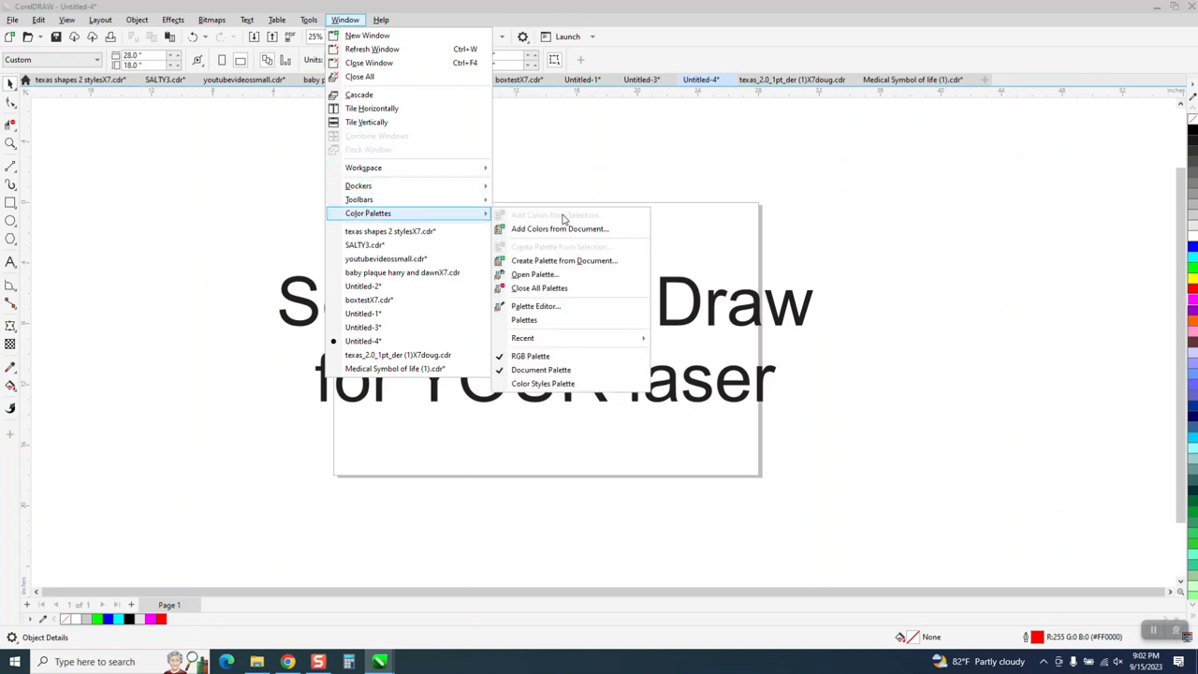
left_click(527, 319)
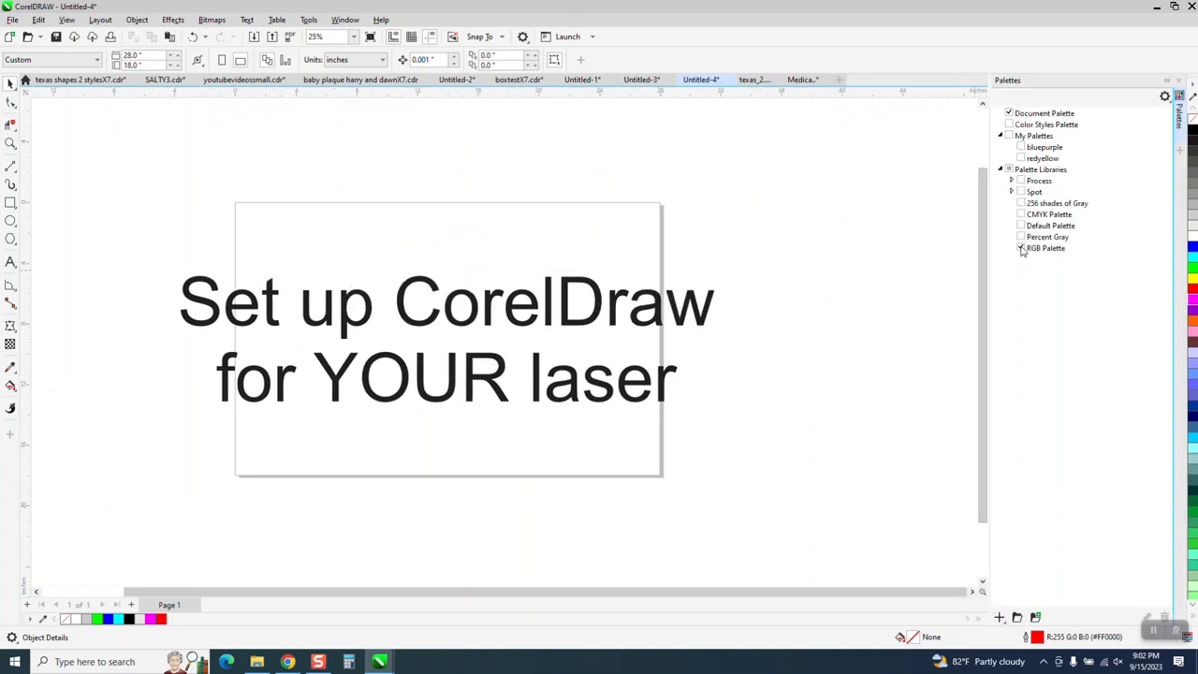
- Try the CMYK palette in place of the RGB palette, and restore the RGB palette
left_click(1021, 249)
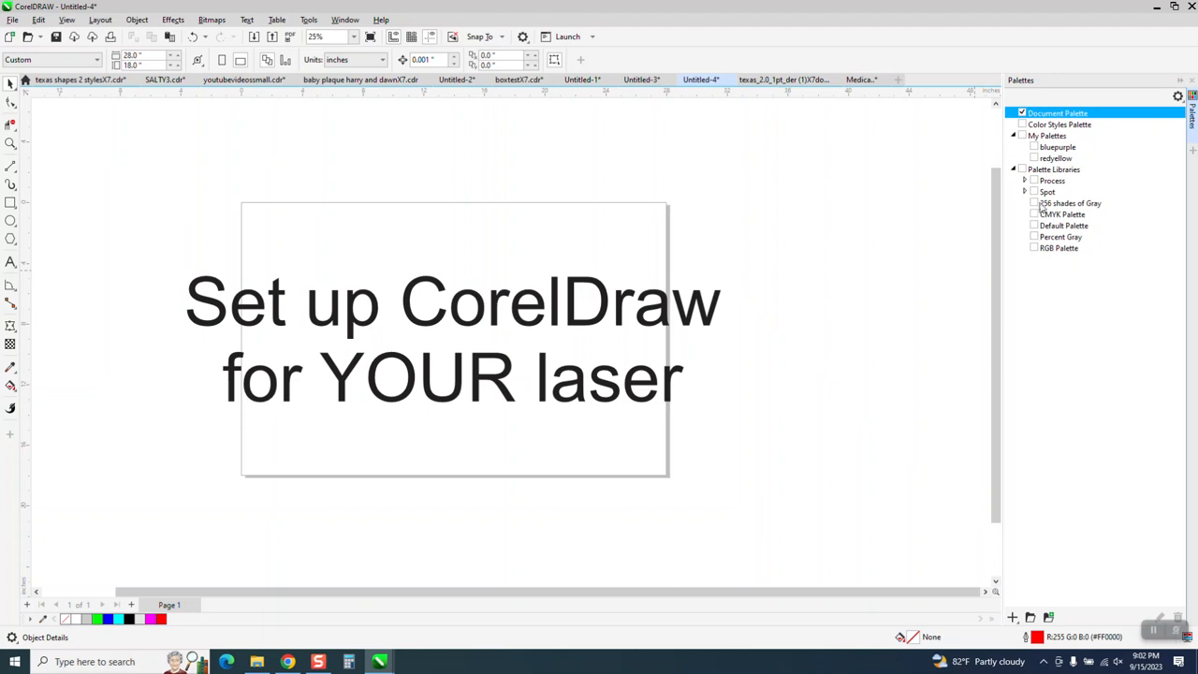
left_click(1034, 215)
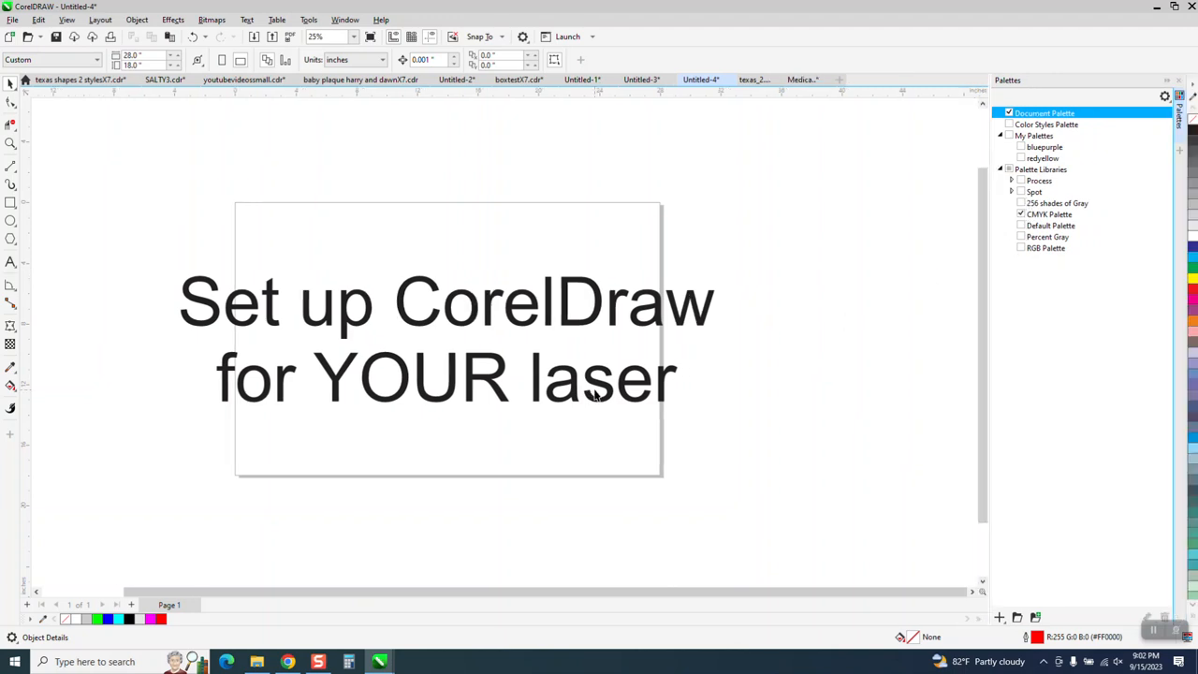
left_click(1021, 214)
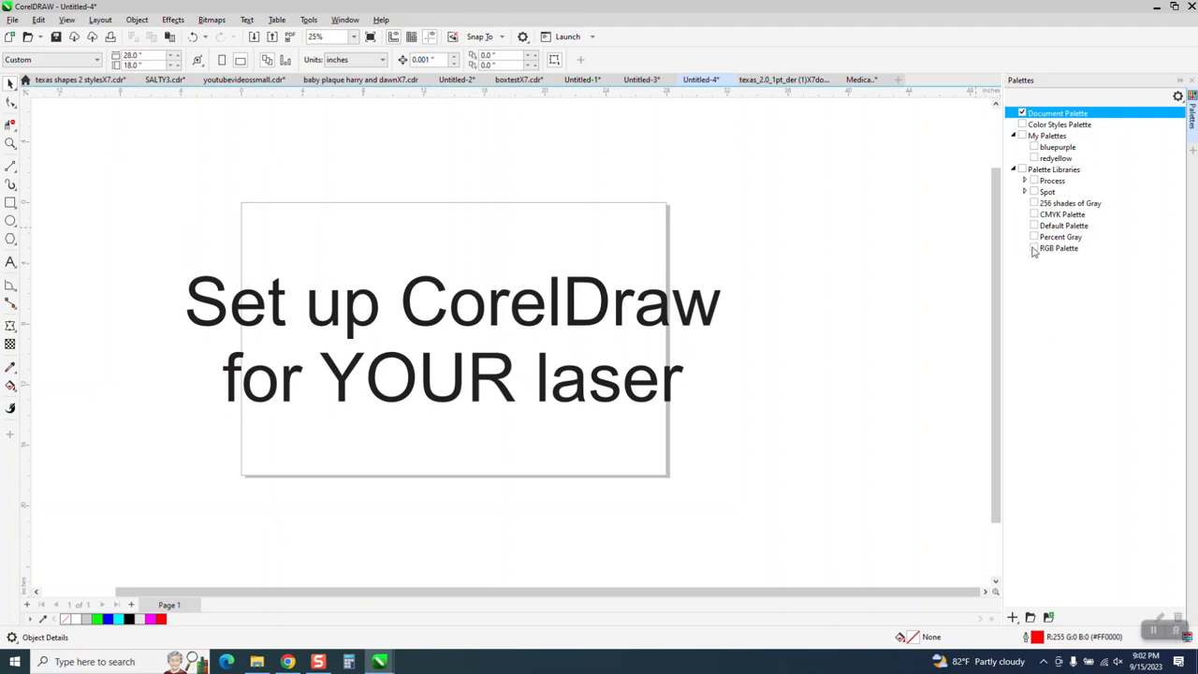
left_click(1035, 250)
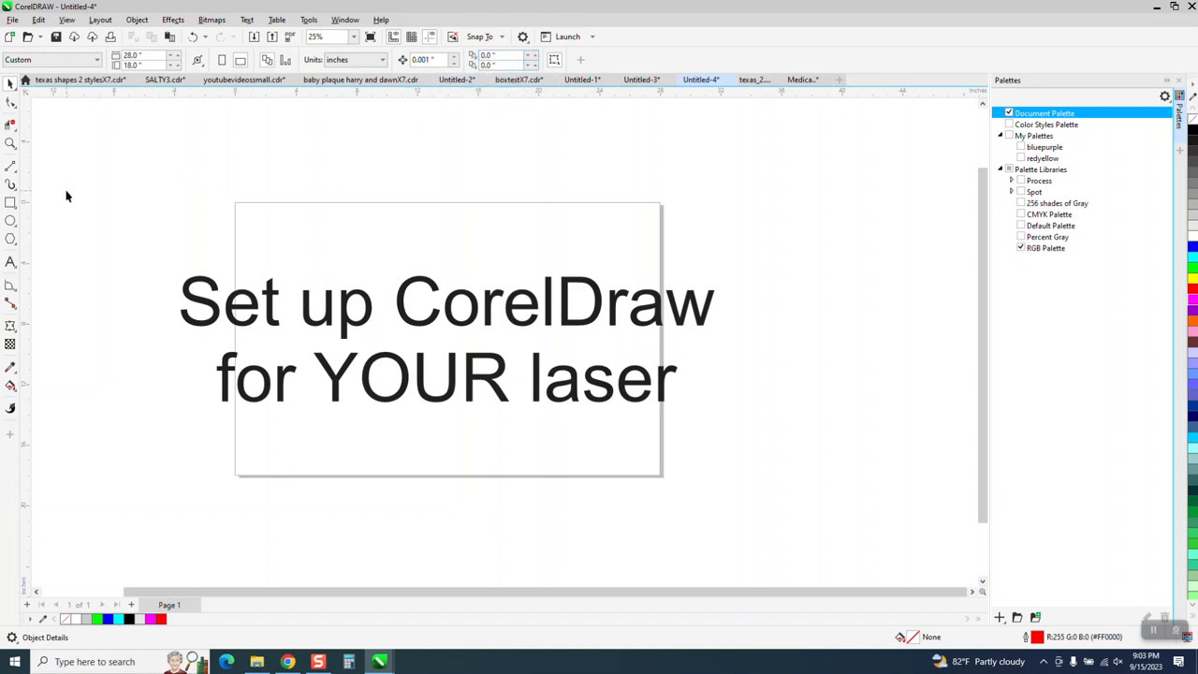
- Delete the title text from the page
left_click(366, 297)
left_click(366, 297)
key("Delete")
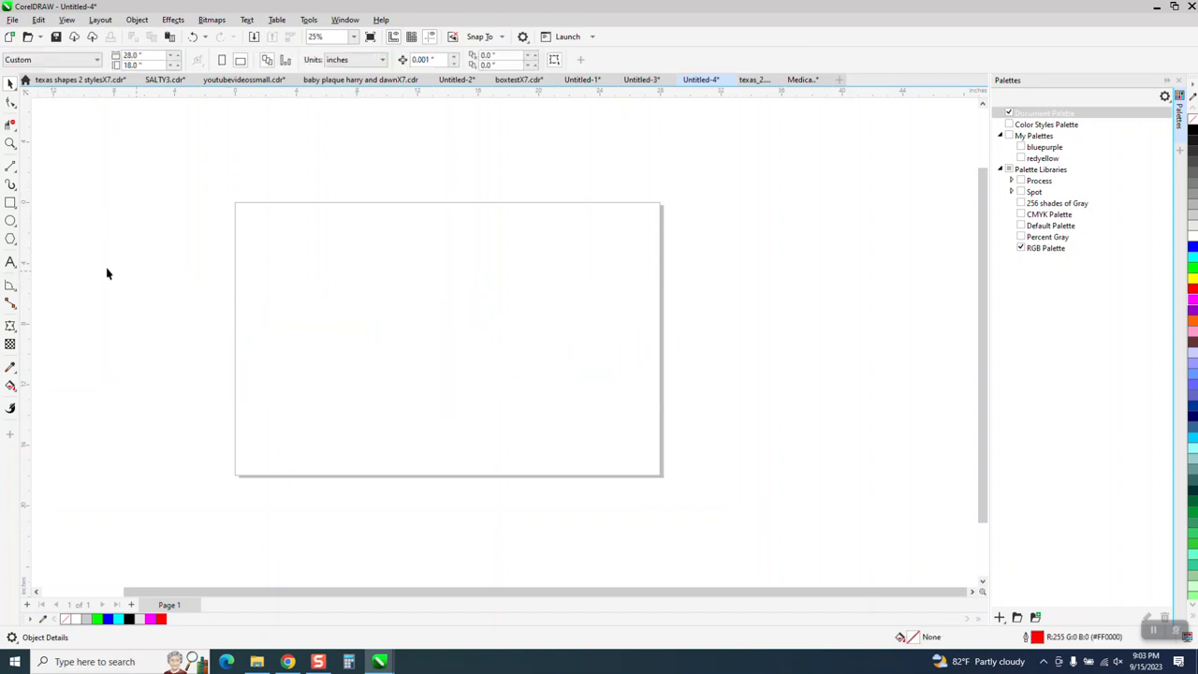
- Draw a square about 5.6 inches wide and center it on the page
left_click(10, 202)
left_click_drag(518, 305, 437, 391)
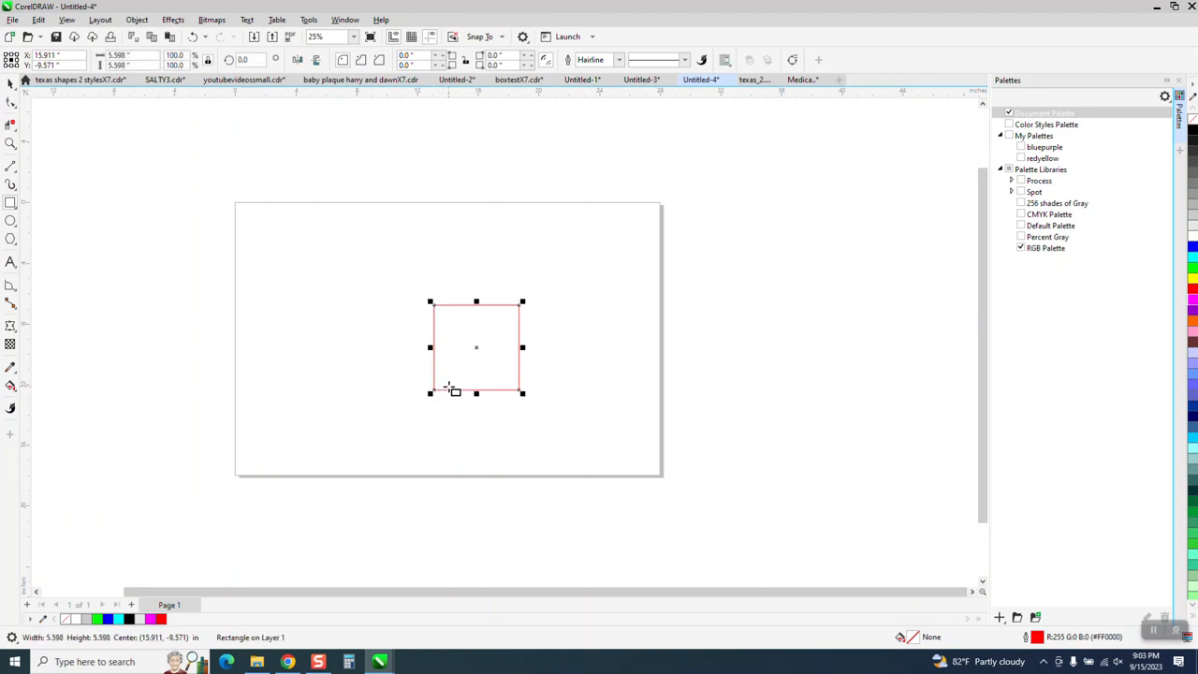
key("p")
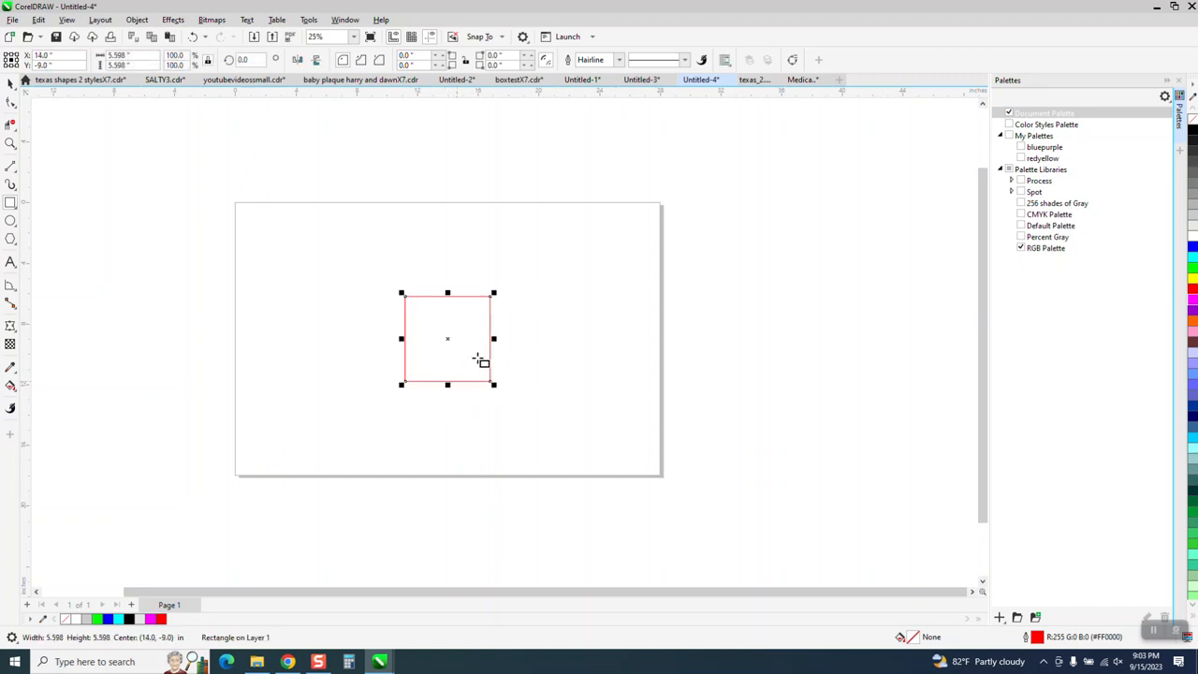
- Resize the square to 6 by 6 inches
left_click(141, 56)
type("6")
key("Return")
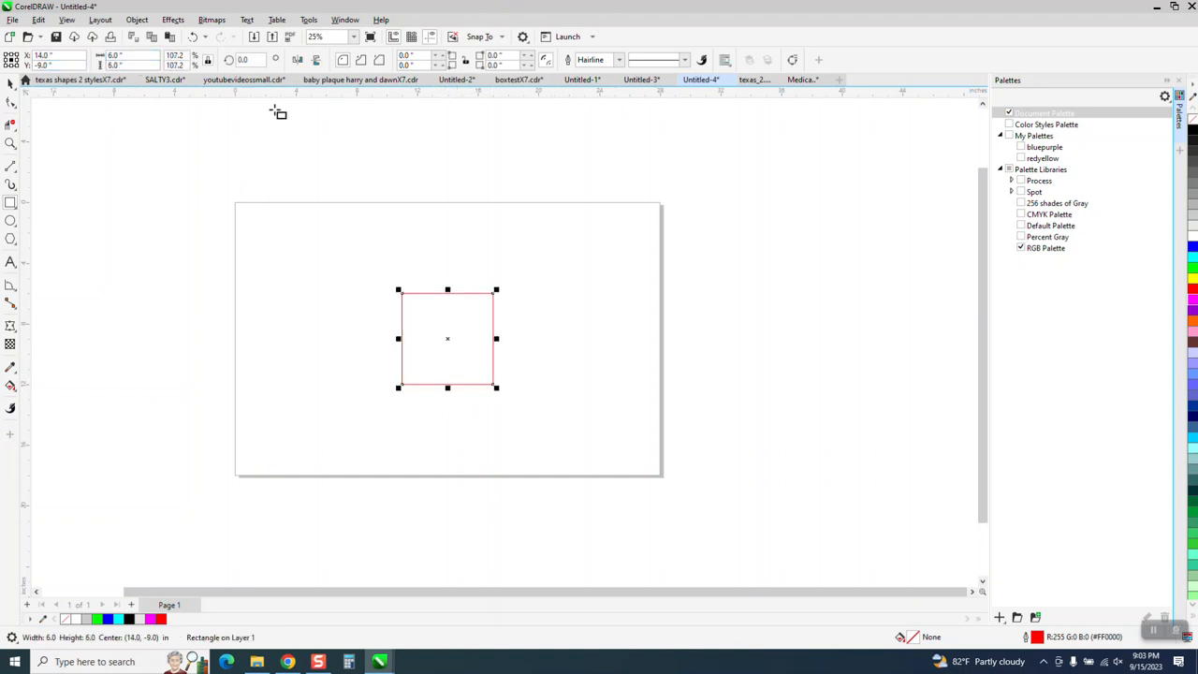
- Try placing a freehand copy of the square just to its right, and delete that copy
left_click(10, 82)
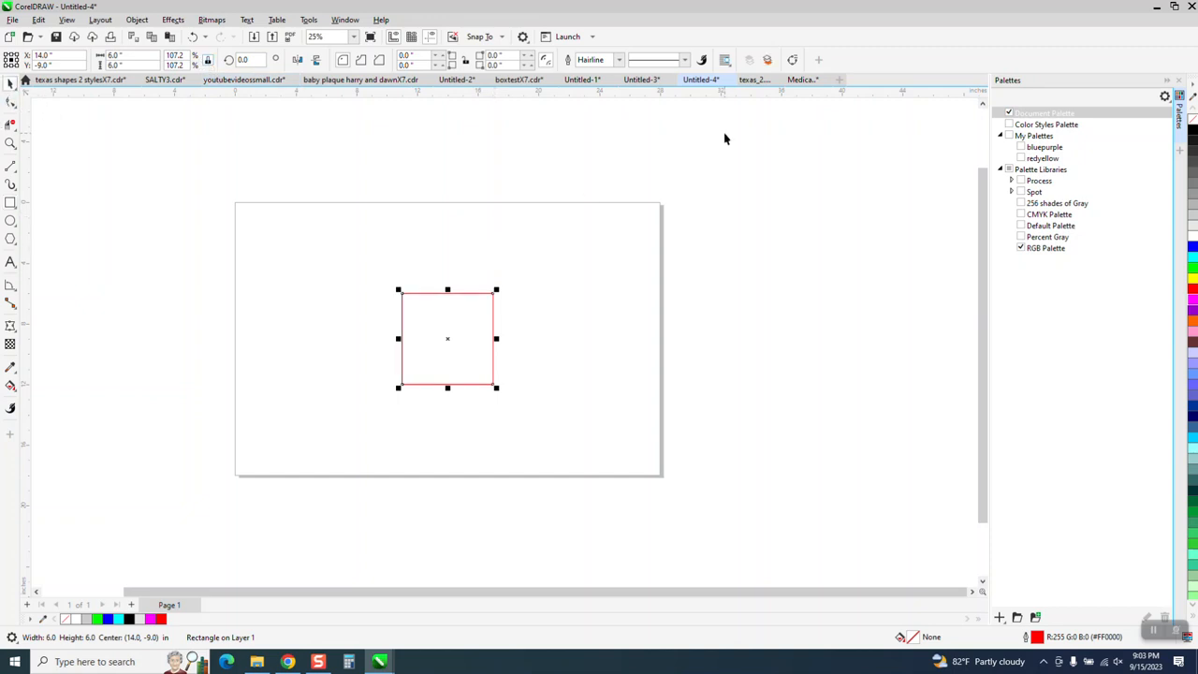
left_click_drag(447, 337, 547, 327)
right_click(547, 326)
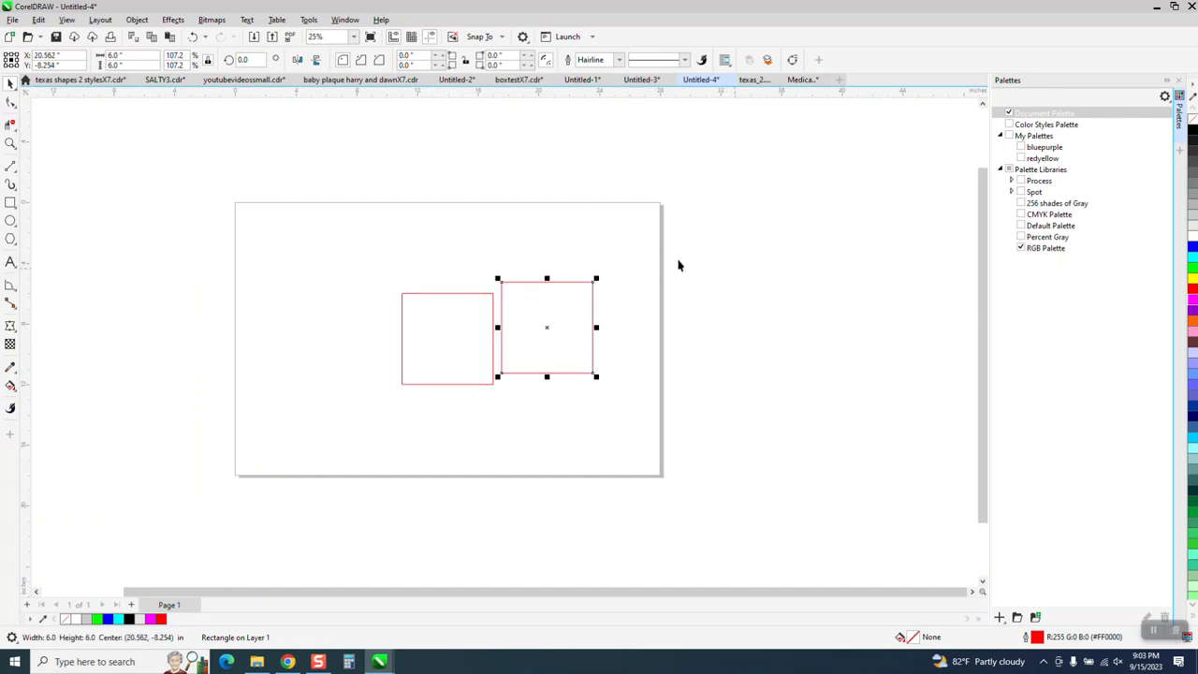
key("Delete")
- Set the duplicate distance to 0.25 inches horizontally and vertically, and duplicate the square with that offset
left_click_drag(506, 55, 488, 55)
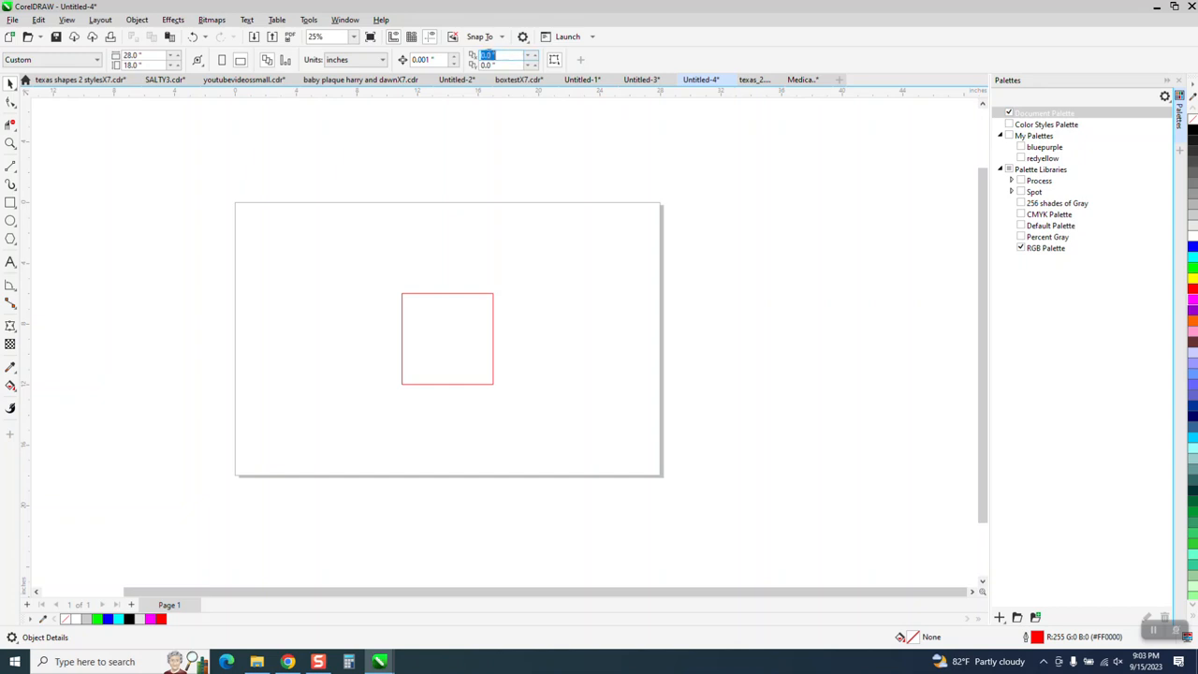
key("BackSpace")
left_click_drag(510, 66, 481, 65)
type(".25")
key("Return")
left_click(493, 327)
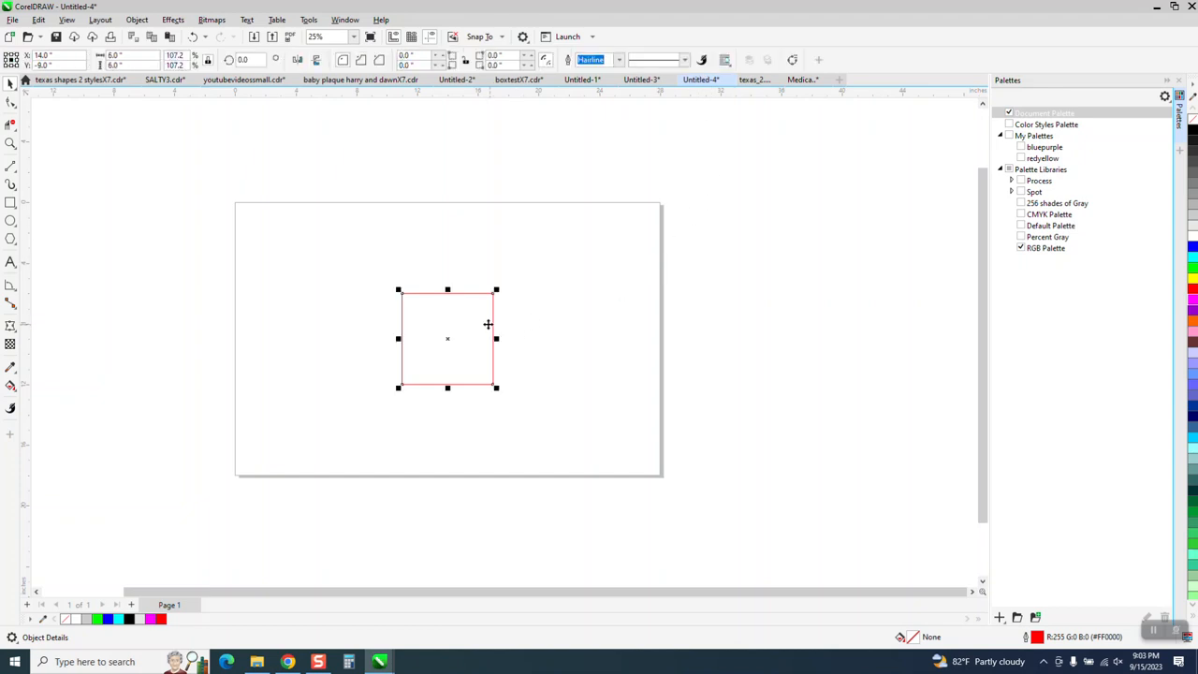
key("ctrl+d")
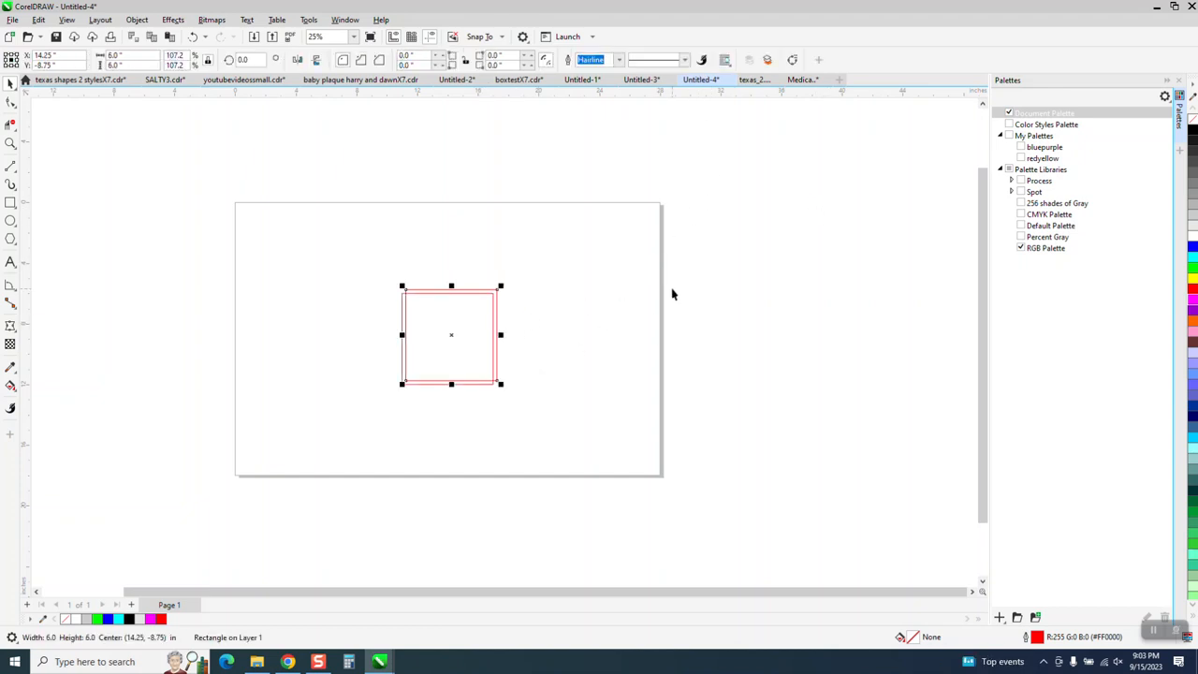
- Delete the offset copy of the square and set the duplicate distance to 0 inches horizontally and vertically
key("Delete")
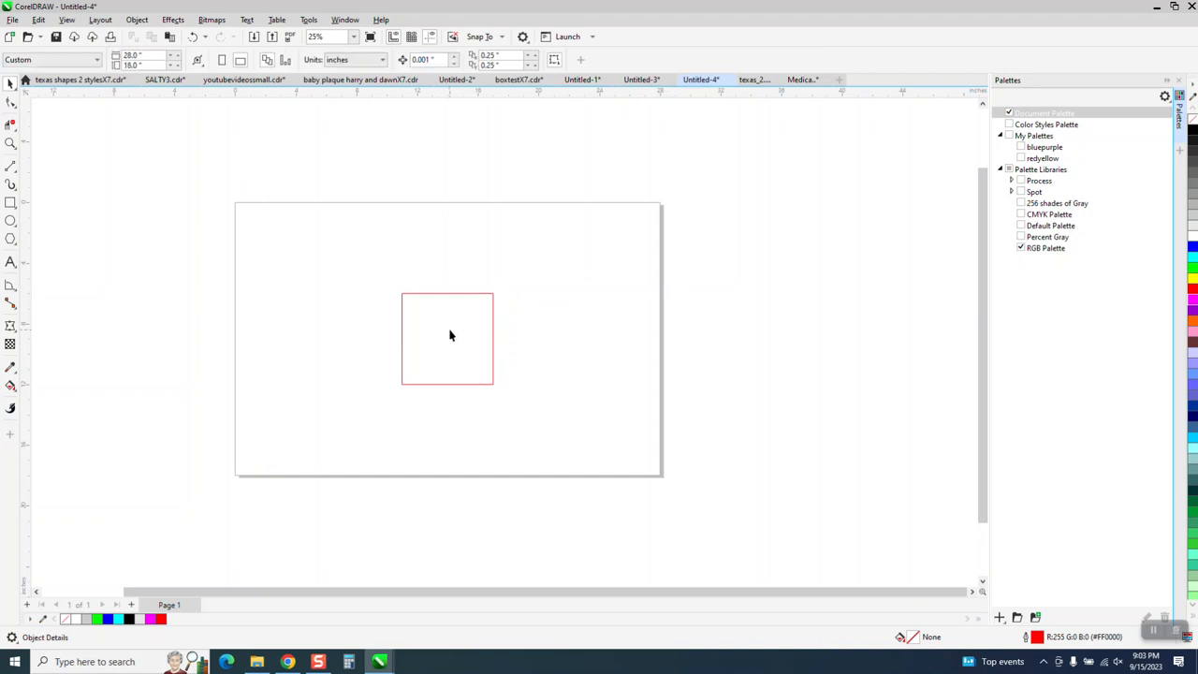
double_click(440, 59)
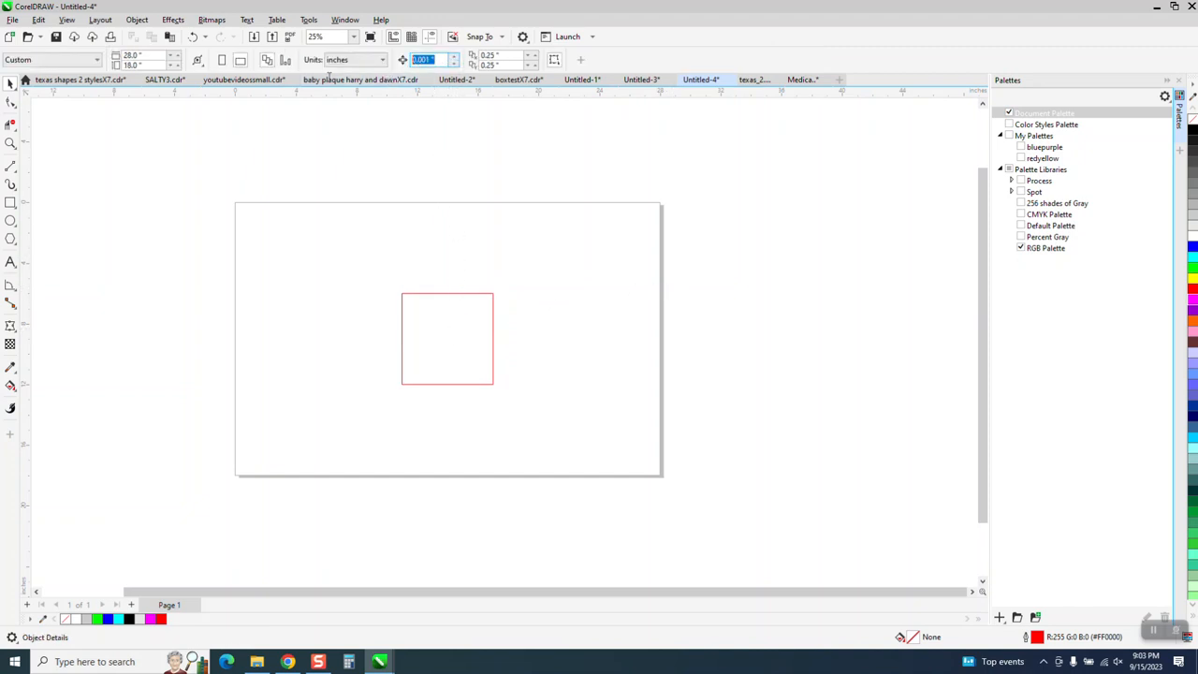
double_click(505, 54)
type("0")
double_click(508, 63)
type("0")
key("Return")
left_click(485, 294)
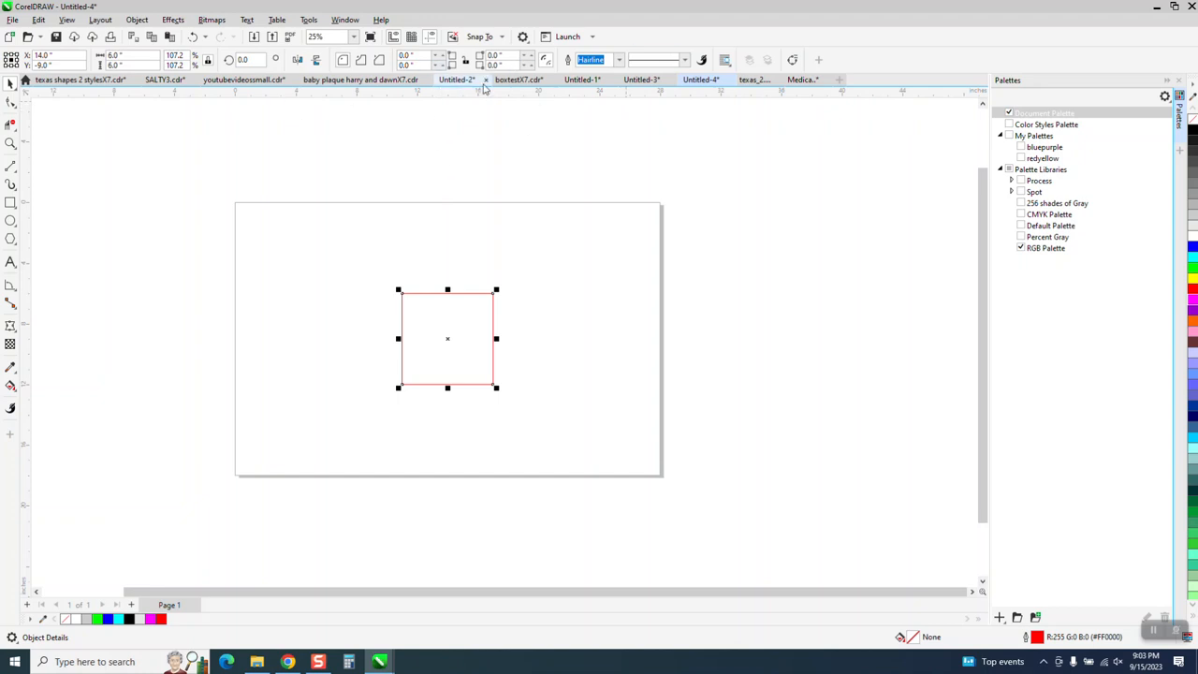
left_click(471, 165)
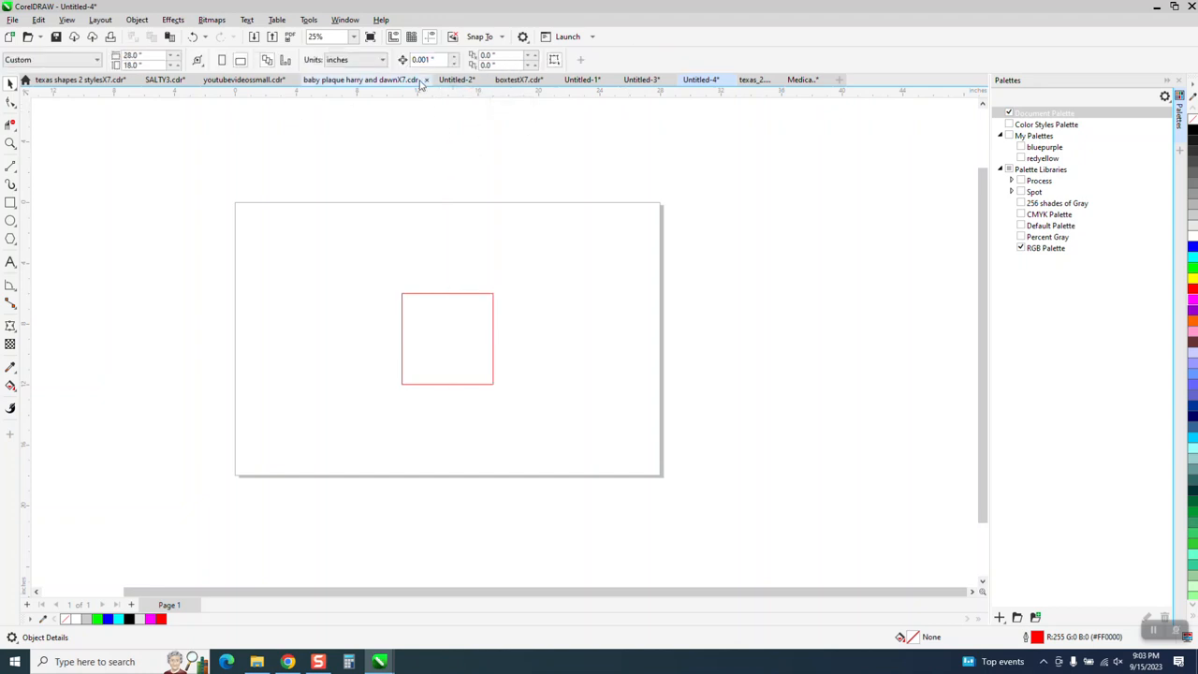
- Set the nudge distance to 7 inches, and duplicate the square with the copy nudged once to the right
left_click_drag(436, 61, 402, 60)
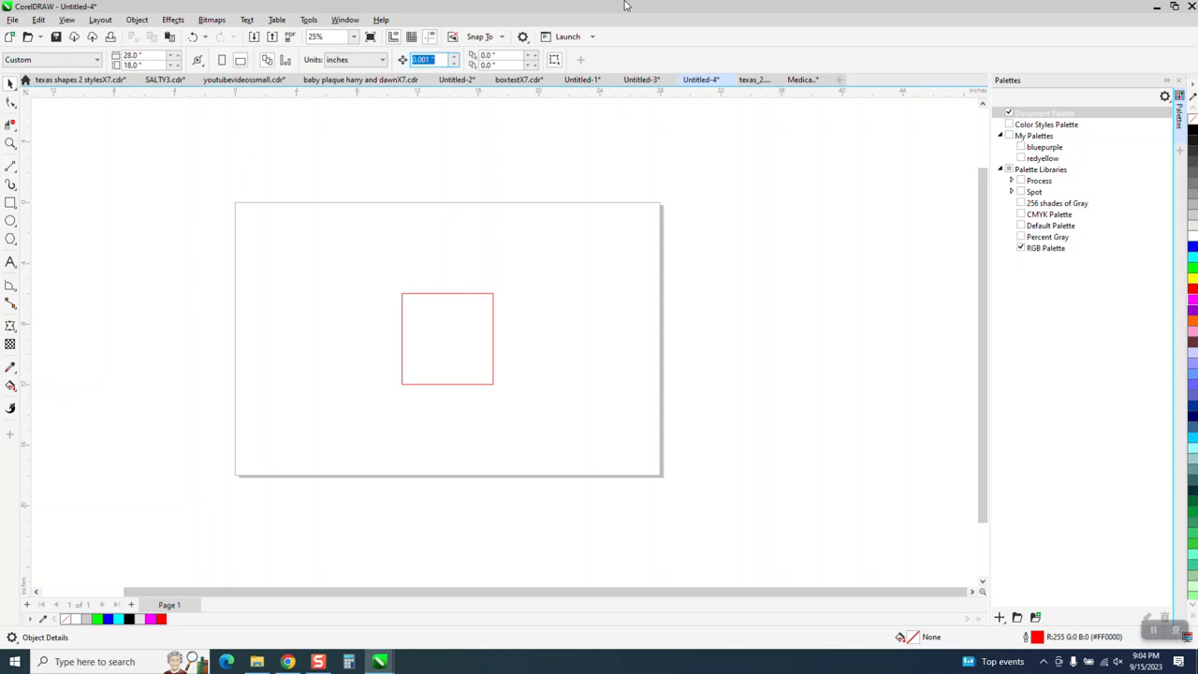
type("1")
key("Return")
left_click(494, 335)
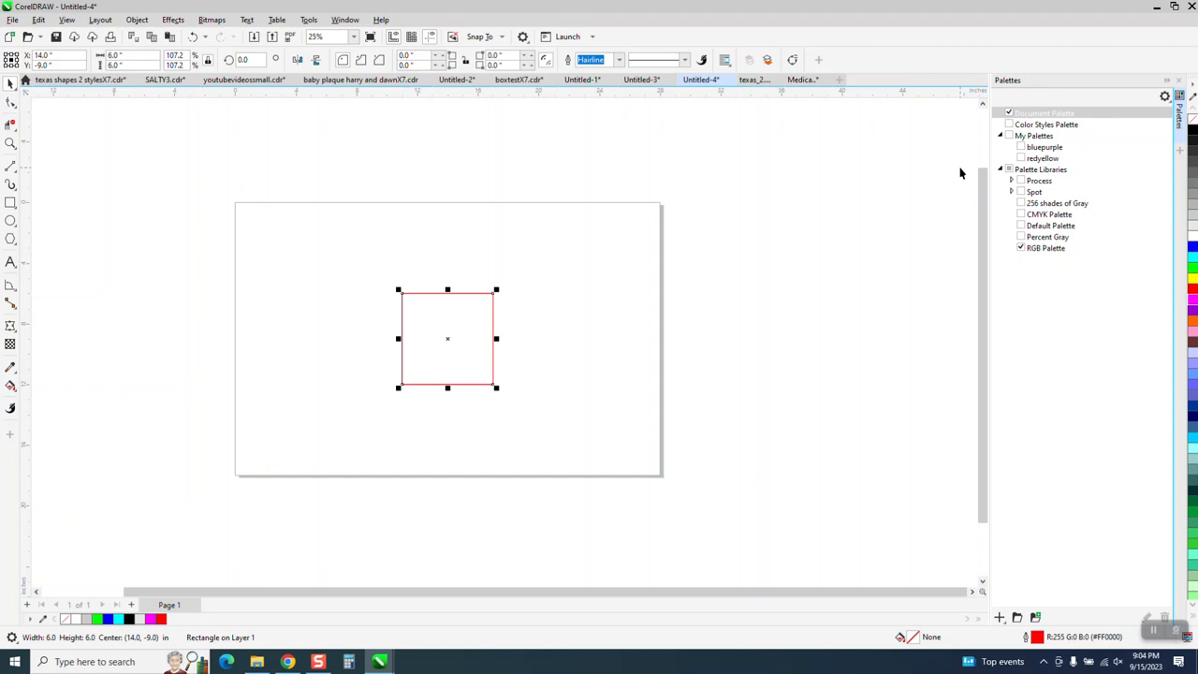
key("ctrl+d")
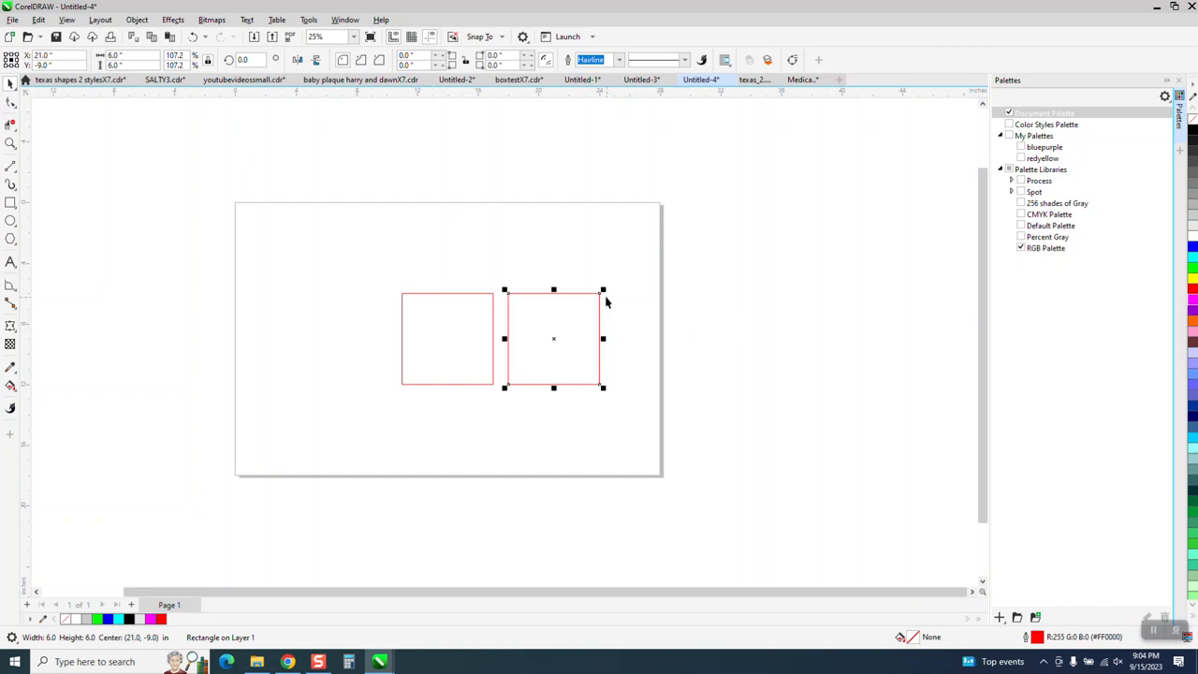
- Shrink the copied square to about 3.14 inches around its center, and center it on the page
left_click_drag(602, 292, 583, 312)
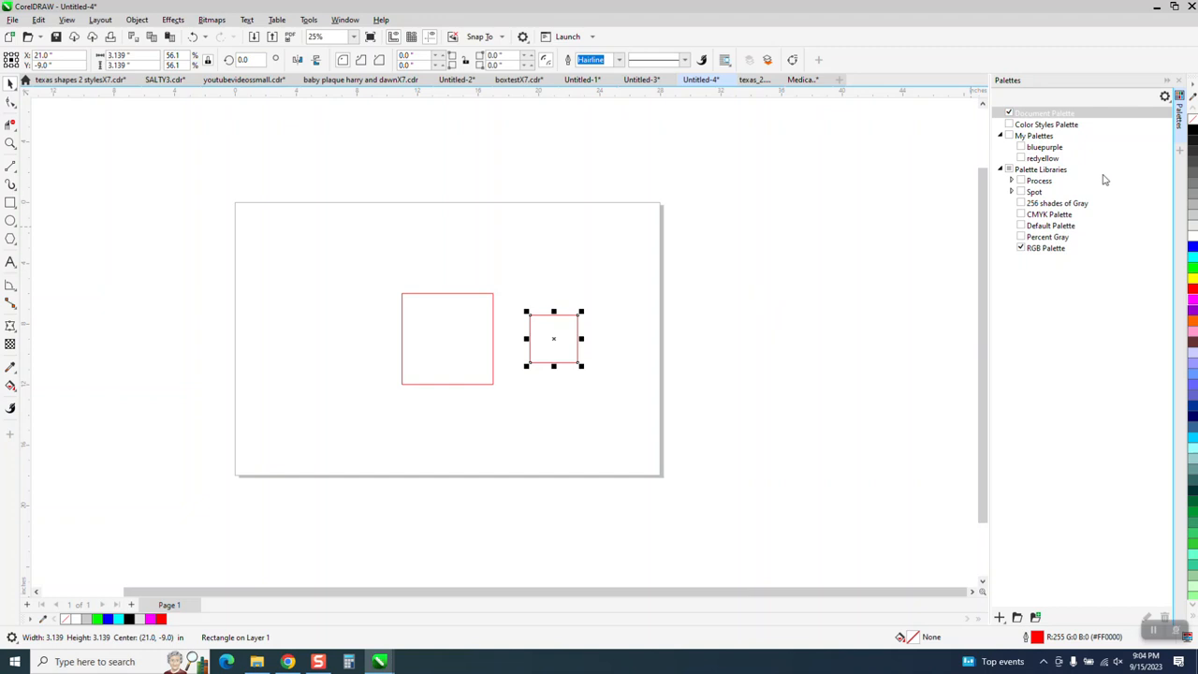
key("p")
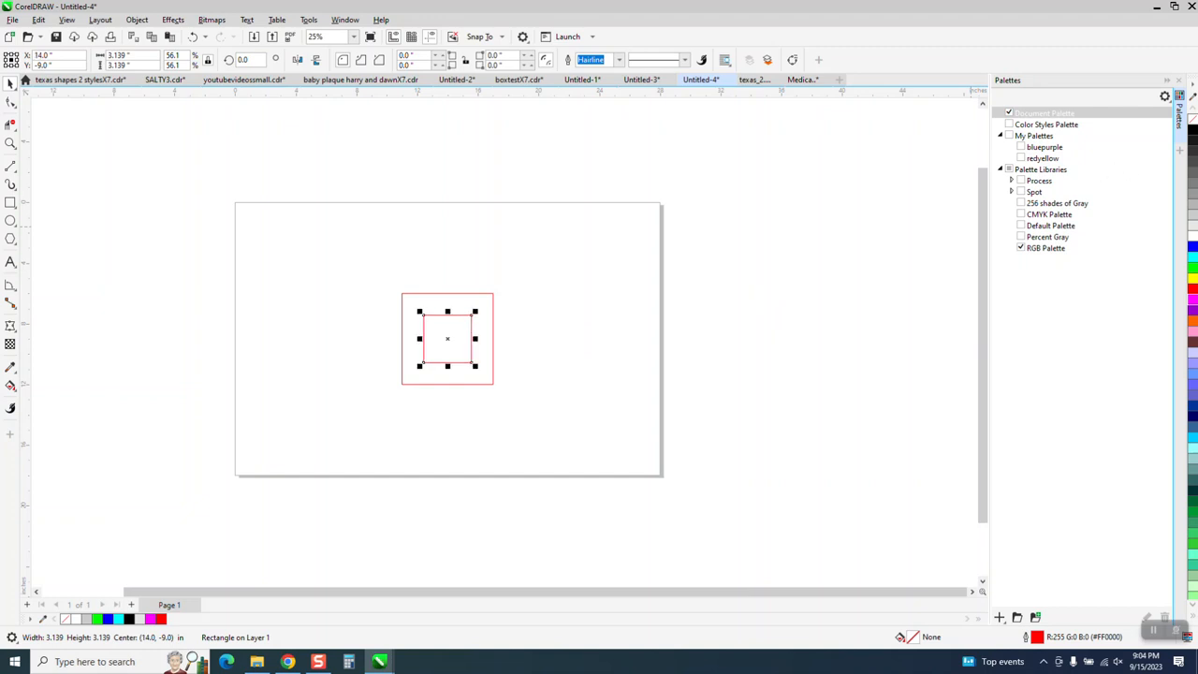
- Close the Palettes docker and delete both squares from the page
left_click(1179, 83)
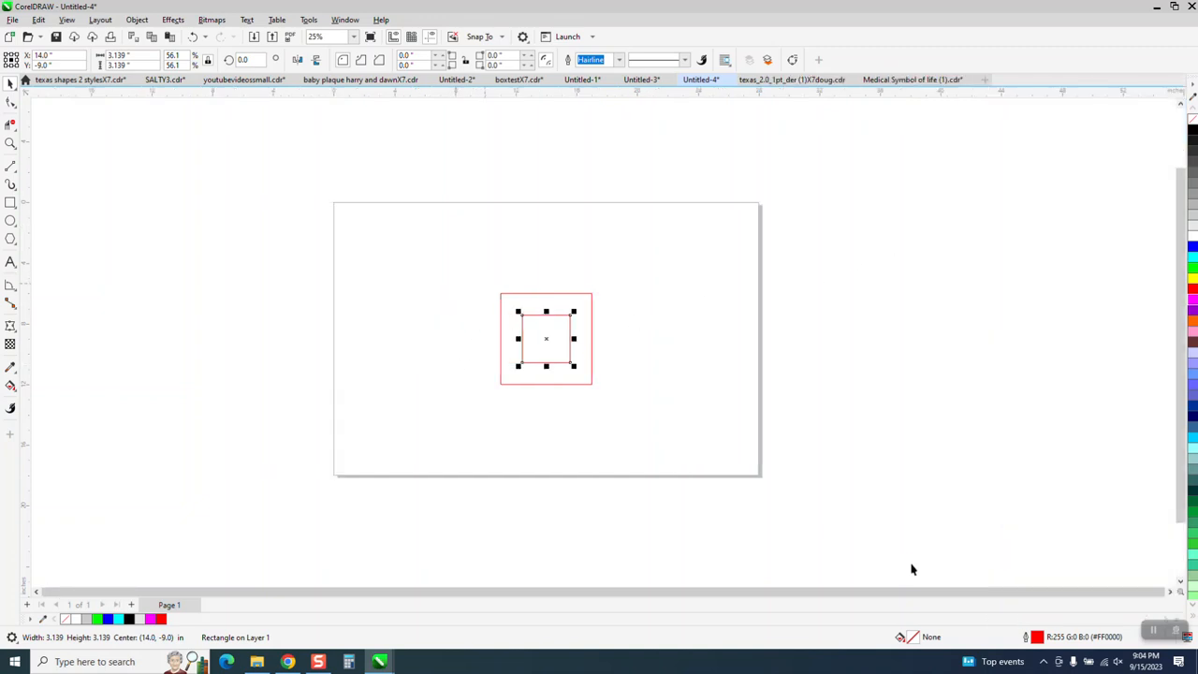
left_click_drag(455, 289, 719, 396)
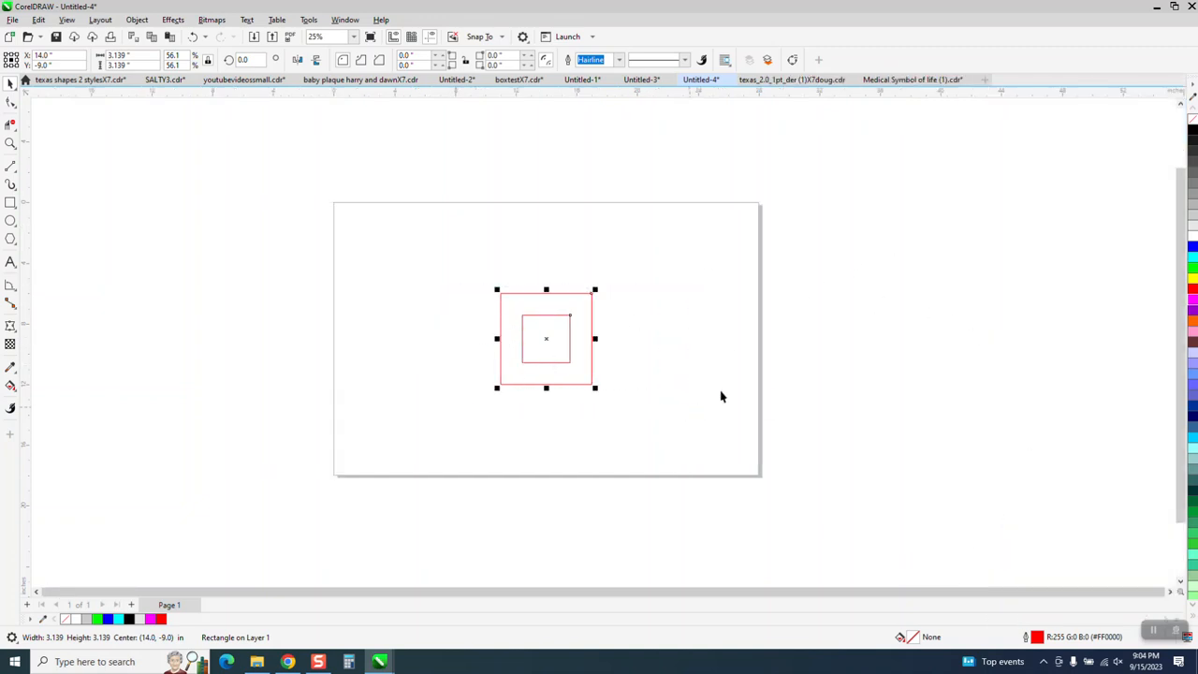
key("Delete")
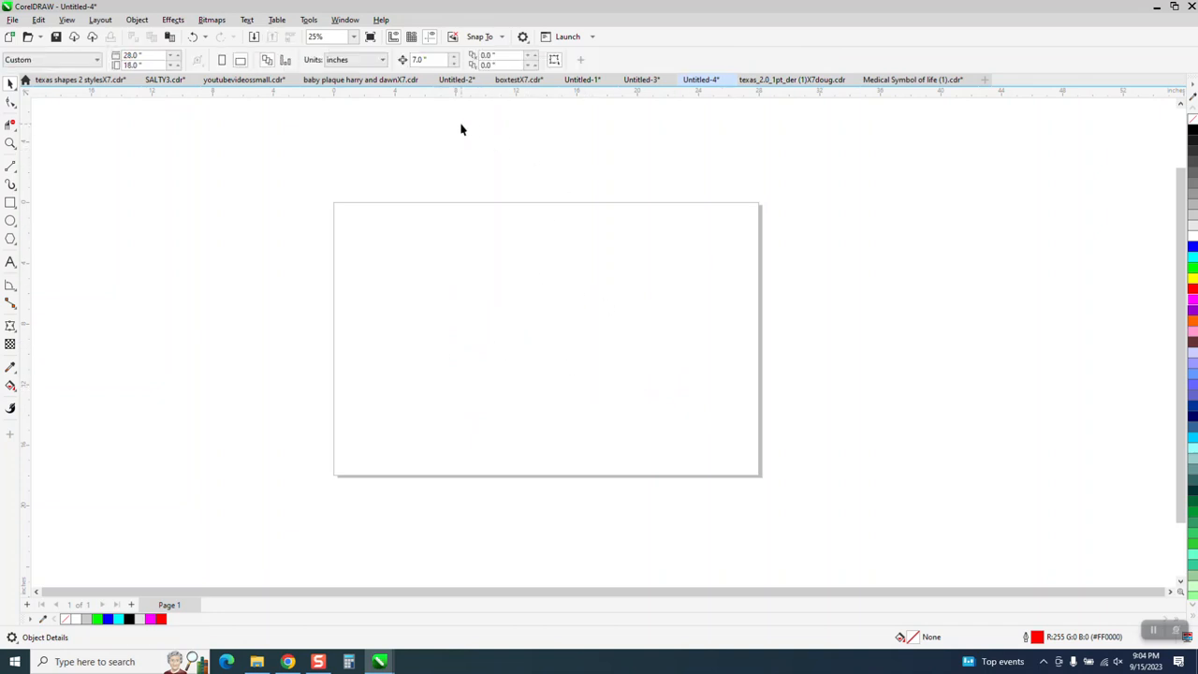
- Set the nudge distance to 0.001 inches
double_click(419, 59)
type(".")
left_click(308, 20)
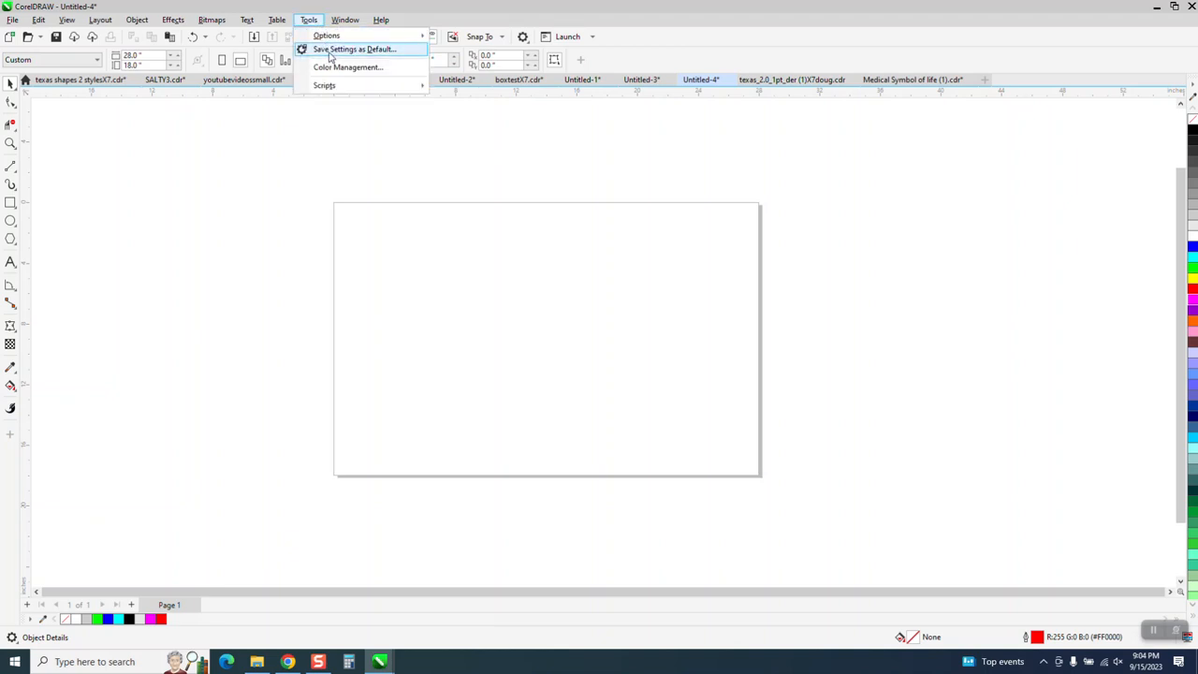
left_click(380, 207)
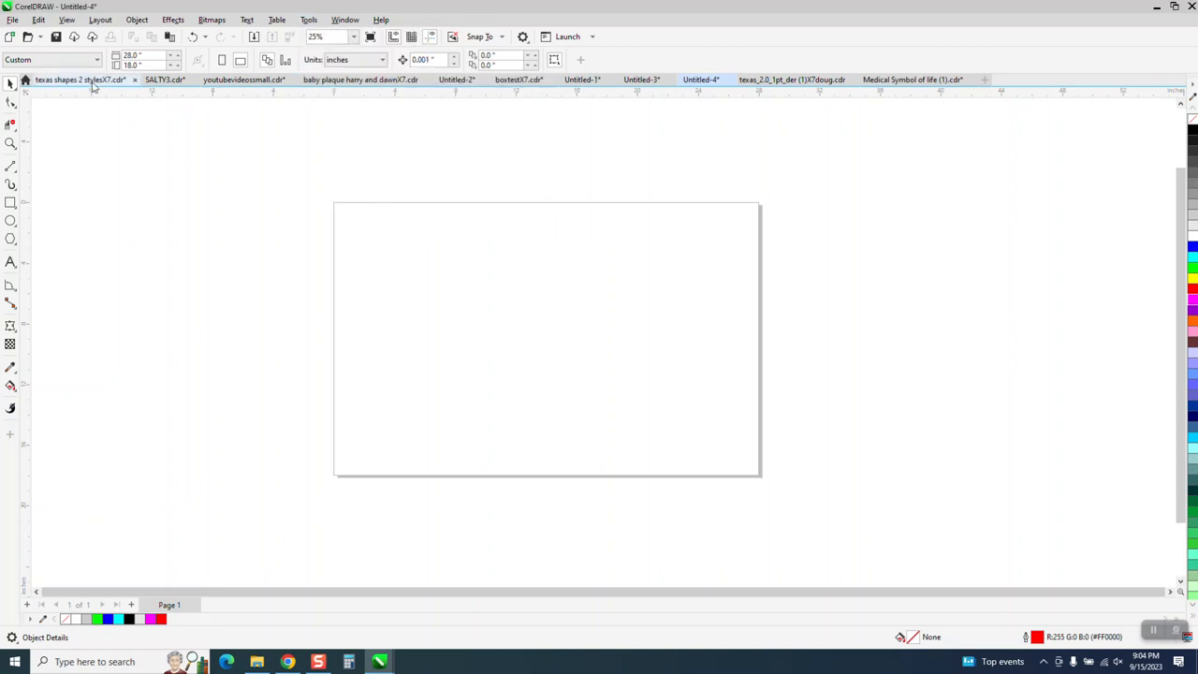
- Set the page size to 40 inches wide by 28 inches high
left_click(156, 57)
type("40")
left_click(158, 65)
type("28")
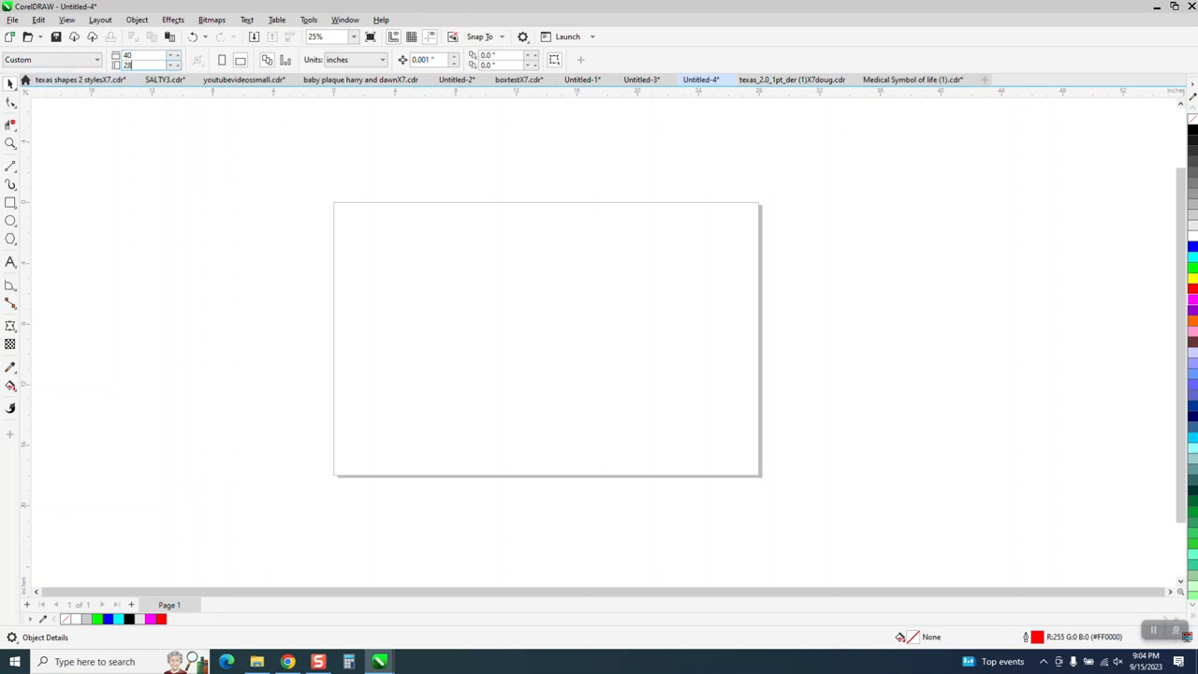
key("Return")
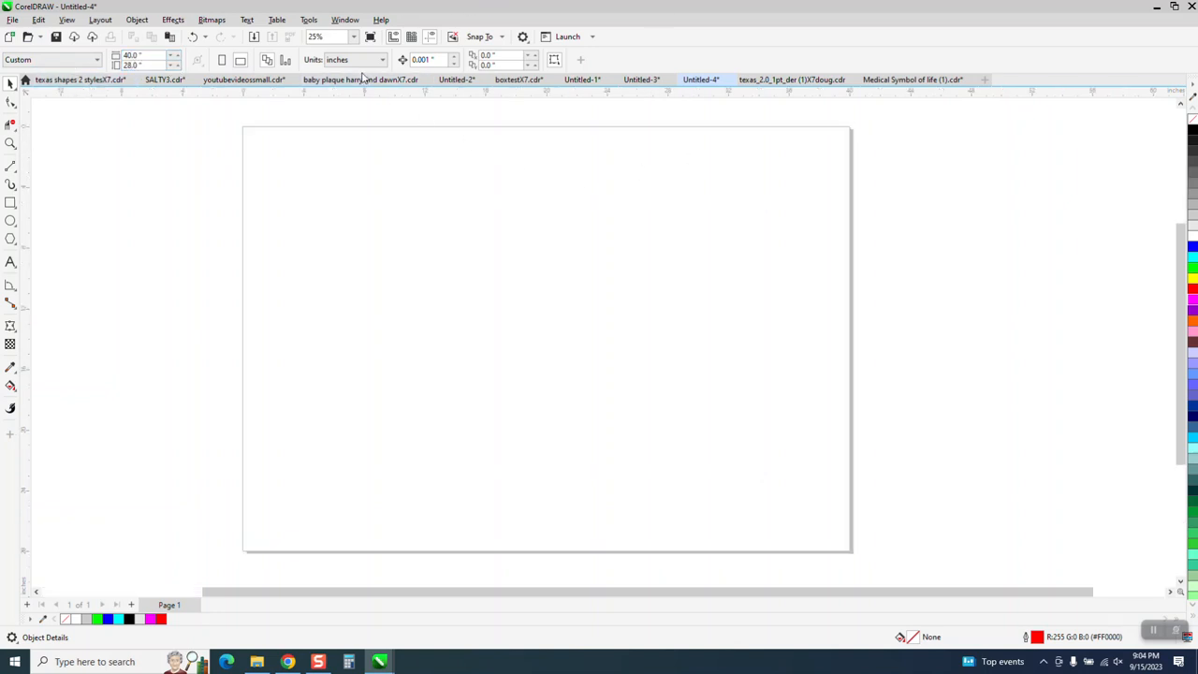
- Save the current settings as new document defaults, including all document options and document styles
left_click(309, 20)
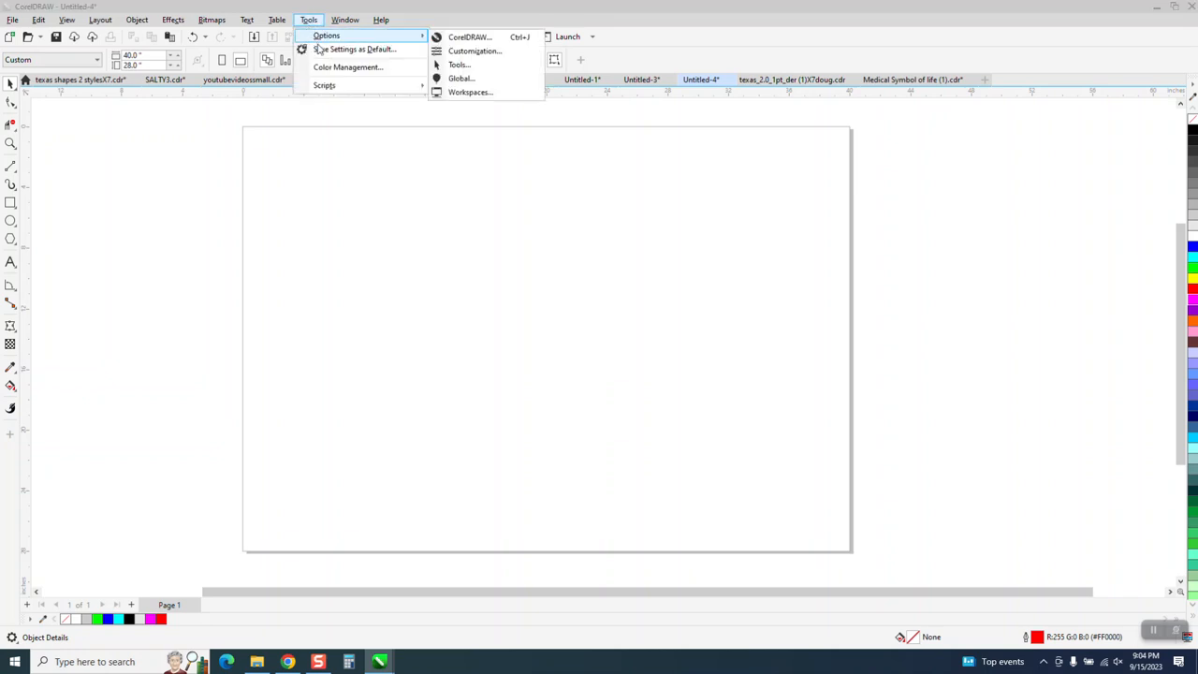
left_click(320, 51)
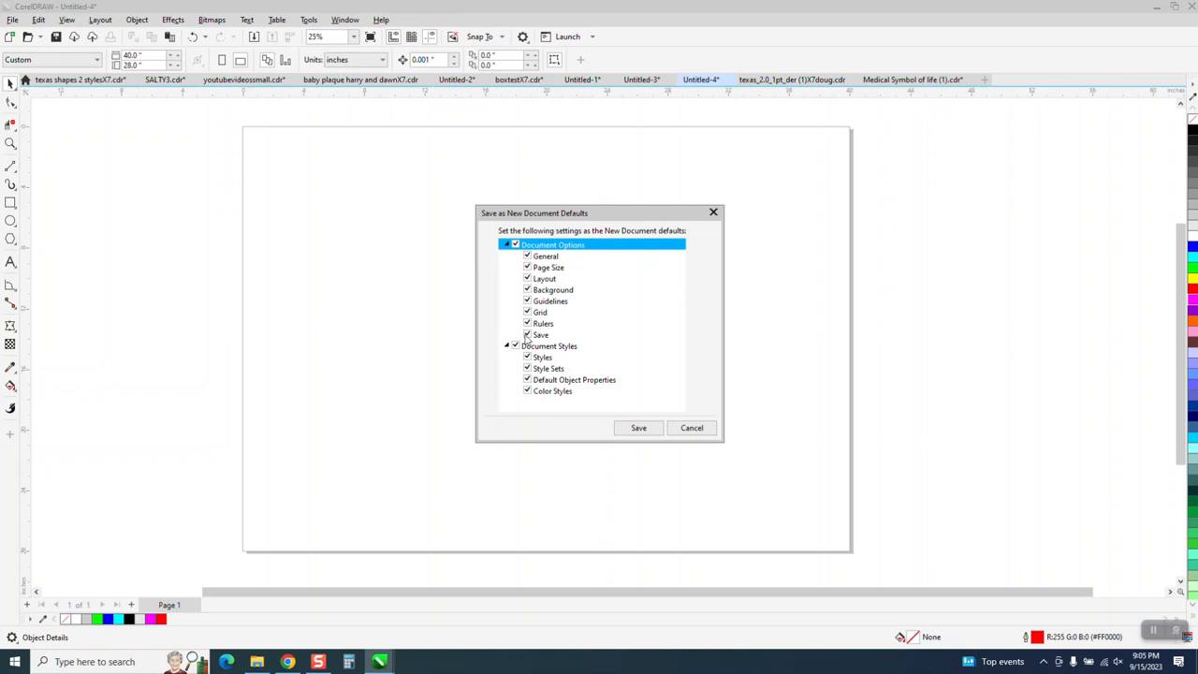
left_click(639, 430)
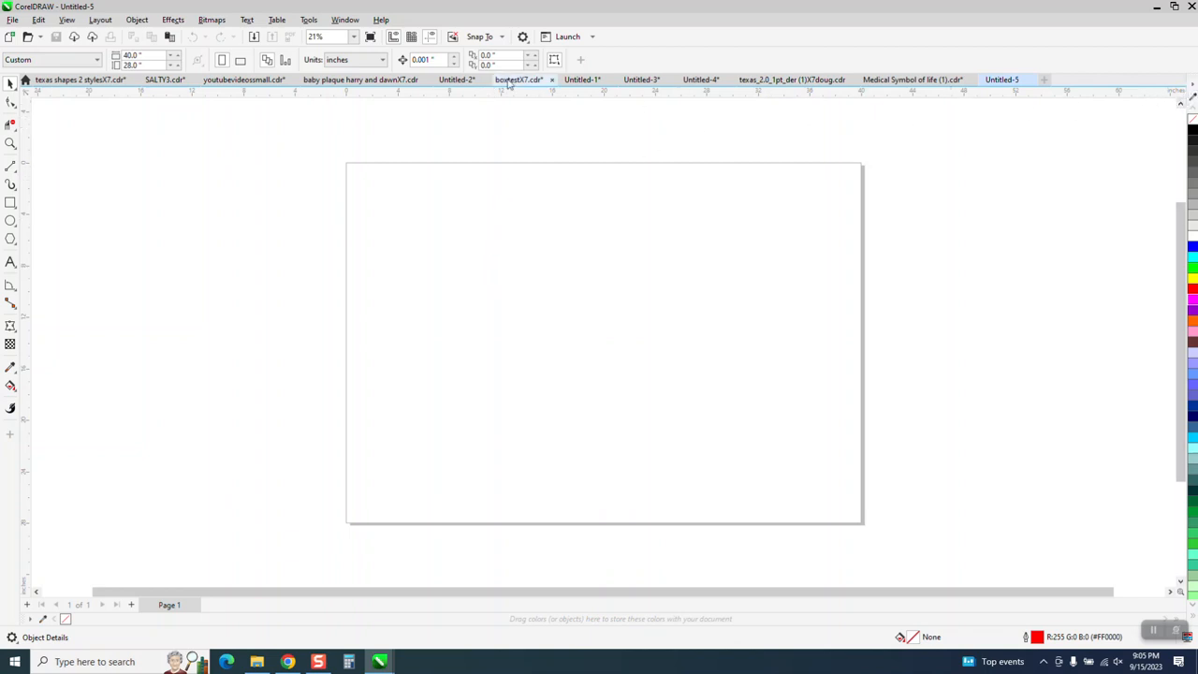
- Open the Palettes docker and show the CMYK Palette alongside the RGB Palette
left_click(310, 22)
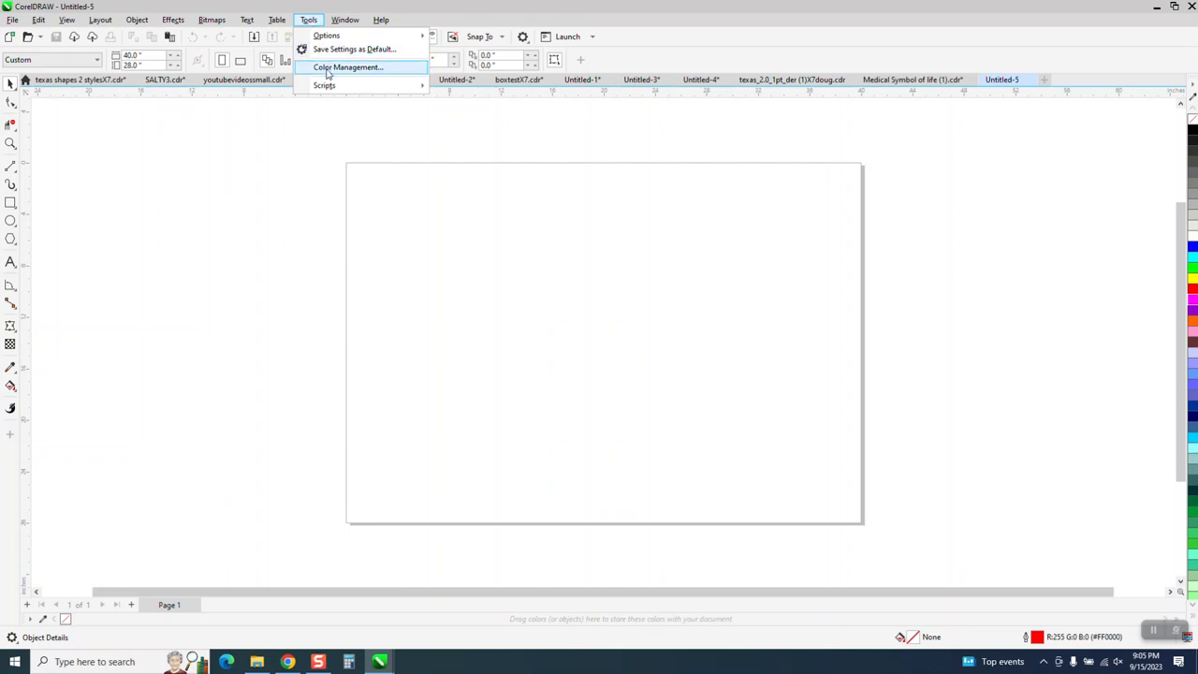
left_click(309, 19)
left_click(345, 20)
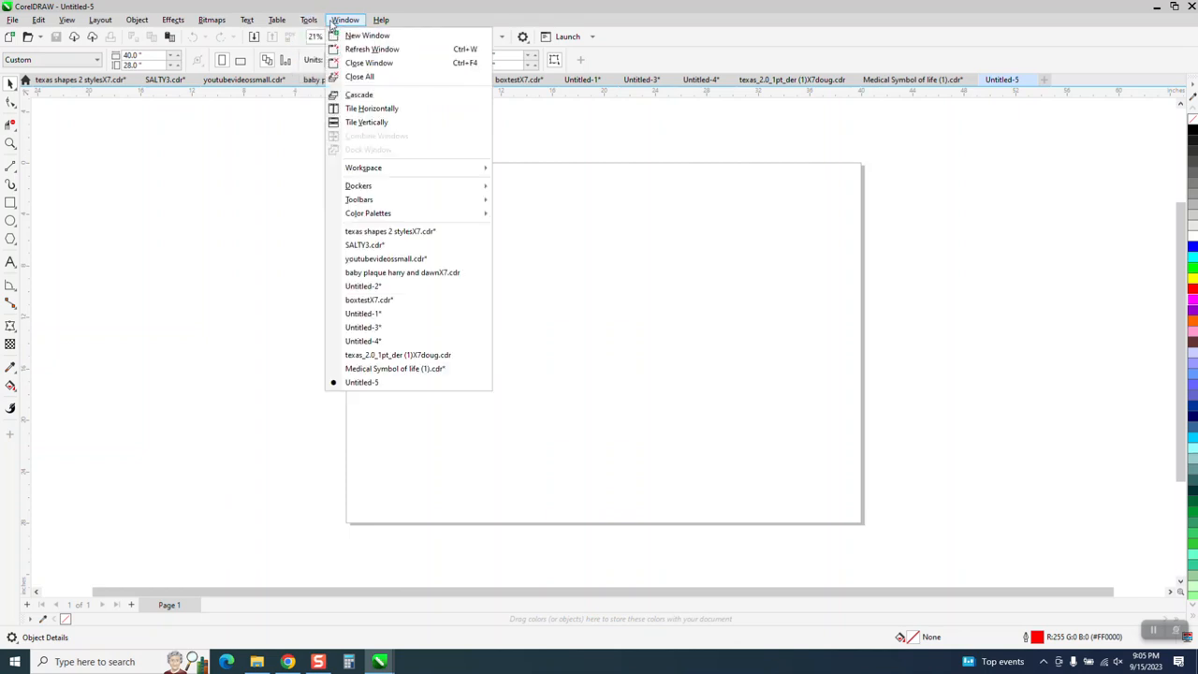
mouse_move(354, 173)
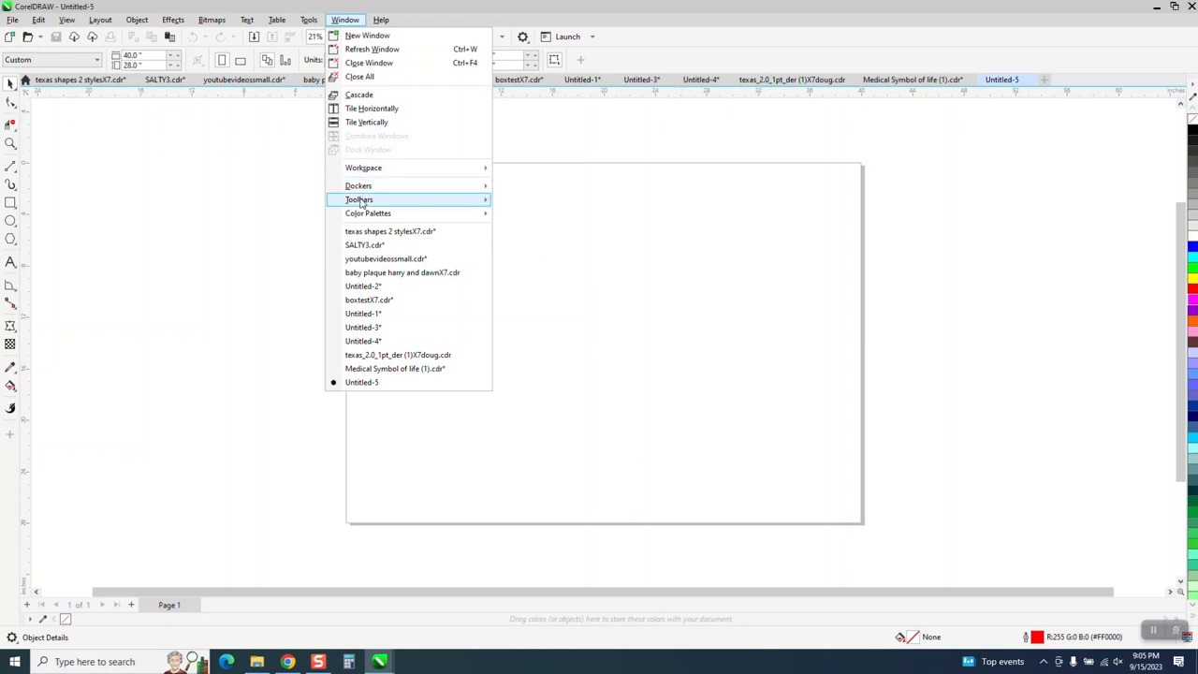
mouse_move(361, 202)
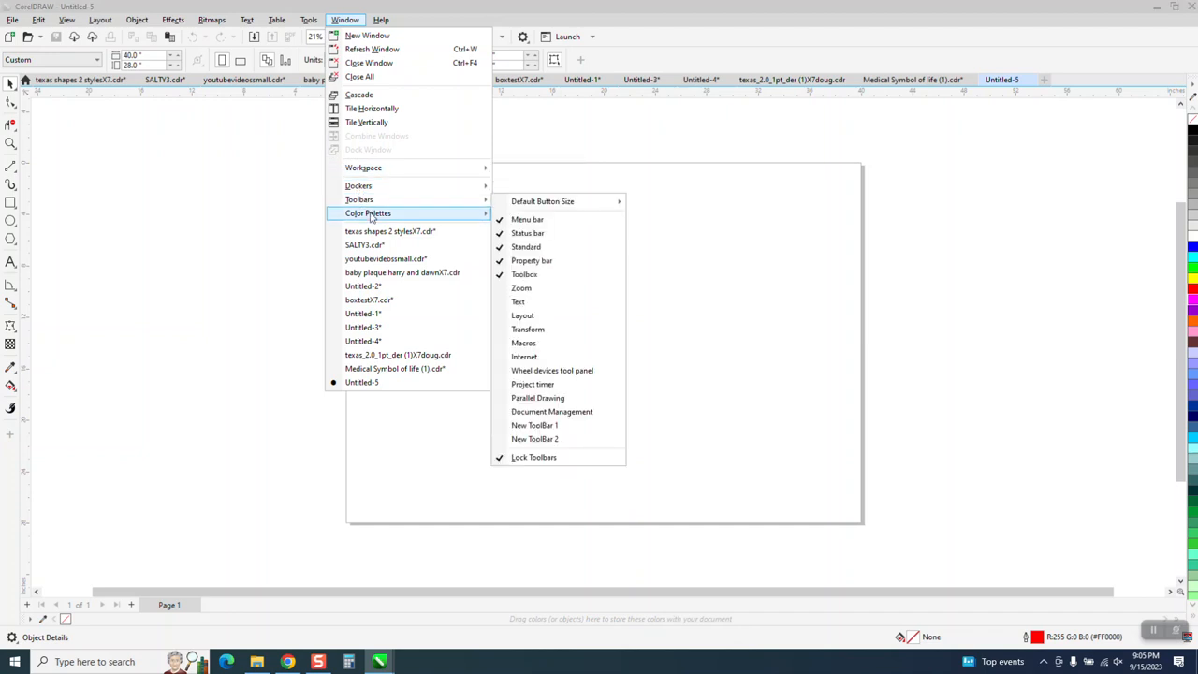
left_click(534, 322)
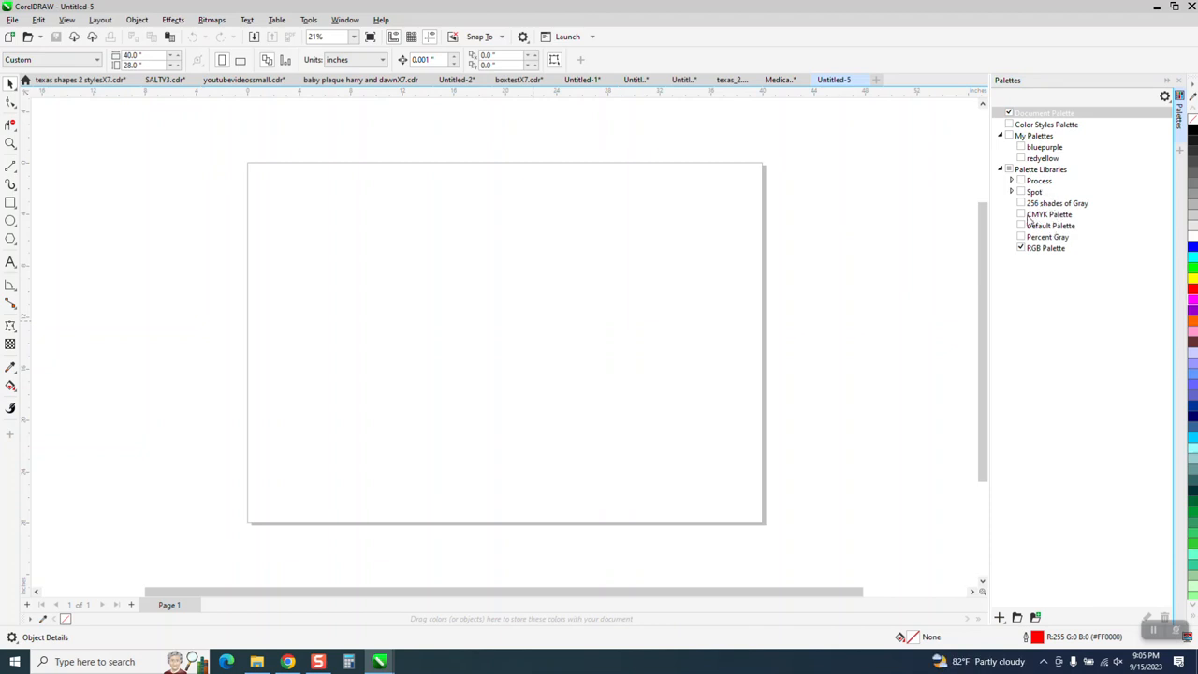
left_click(1022, 215)
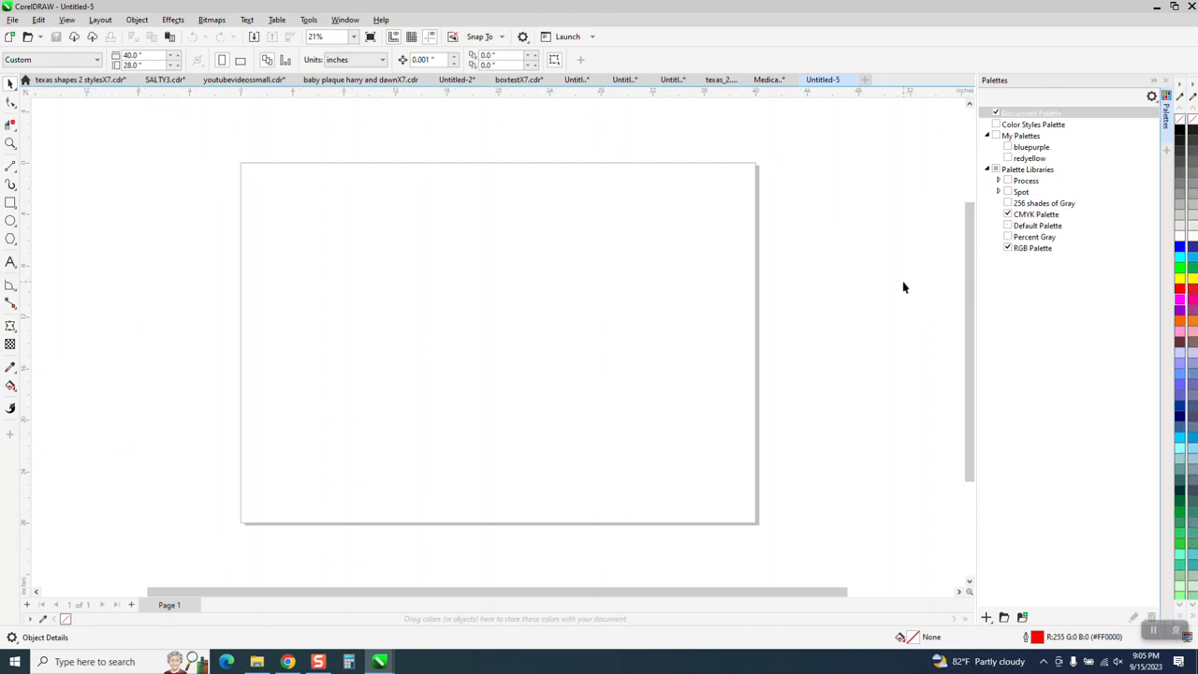
- Draw a square about 10.24 inches wide near the middle of the page and fill it with RGB black
left_click(10, 204)
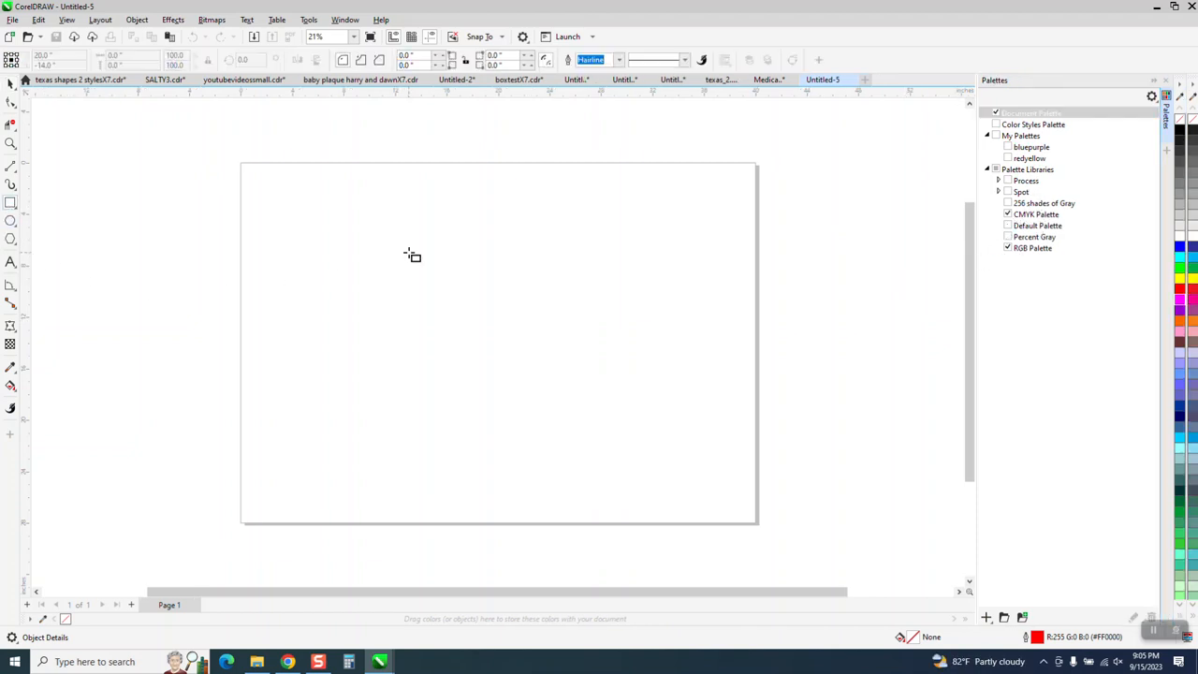
left_click_drag(405, 253, 536, 384)
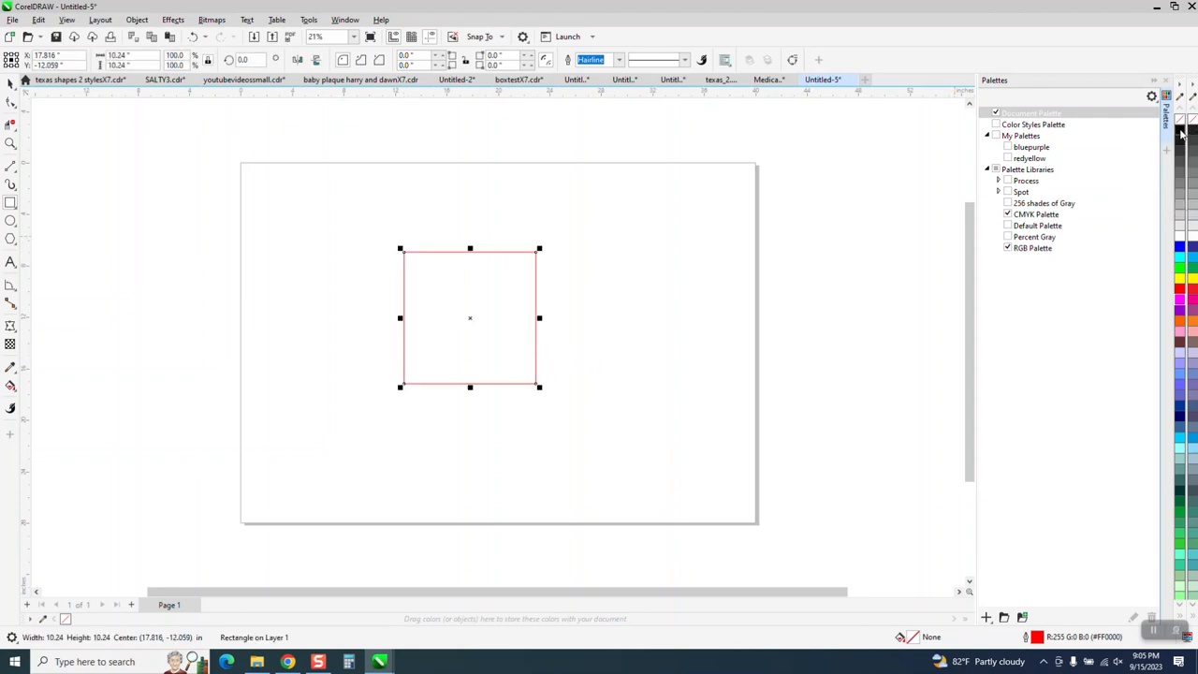
left_click(1181, 132)
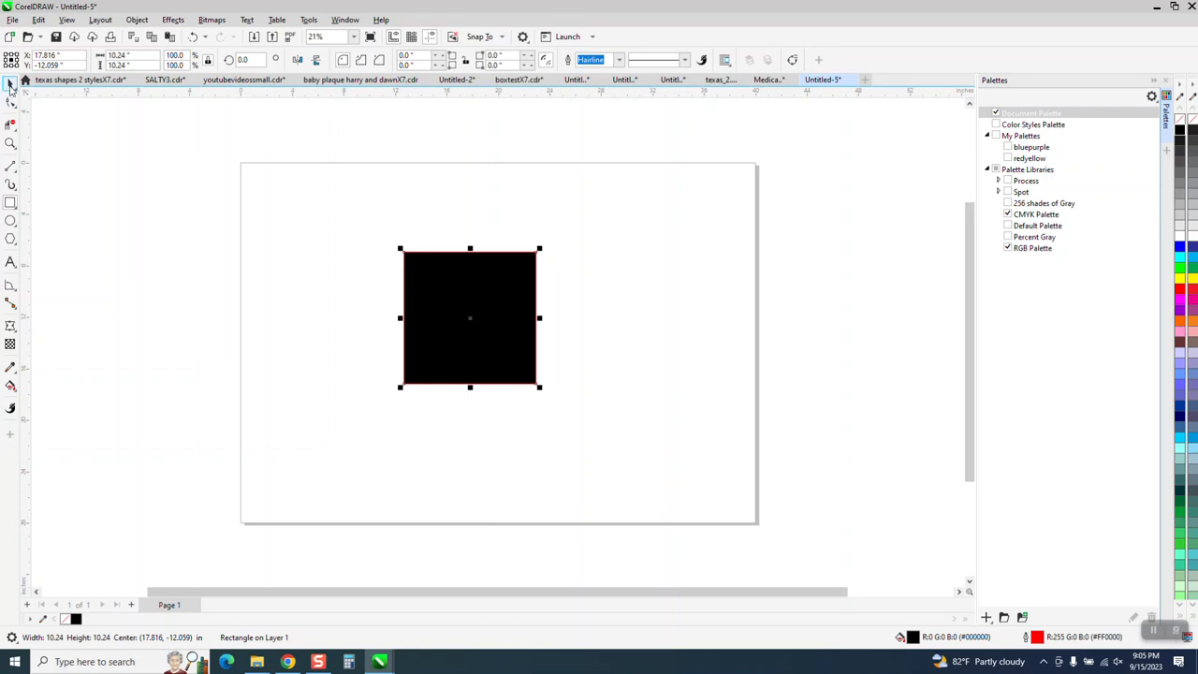
- Place a copy of the black square to its right, overlapping it slightly, and fill the copy with CMYK black (K:100)
left_click(10, 82)
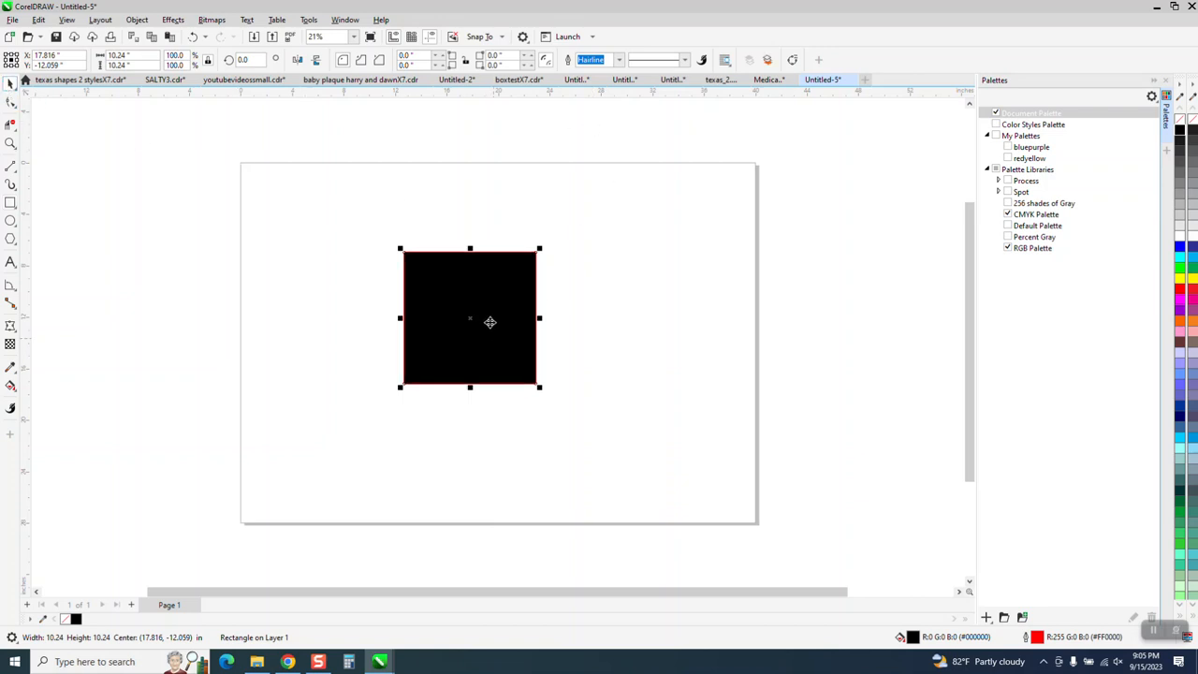
left_click_drag(490, 321, 592, 328)
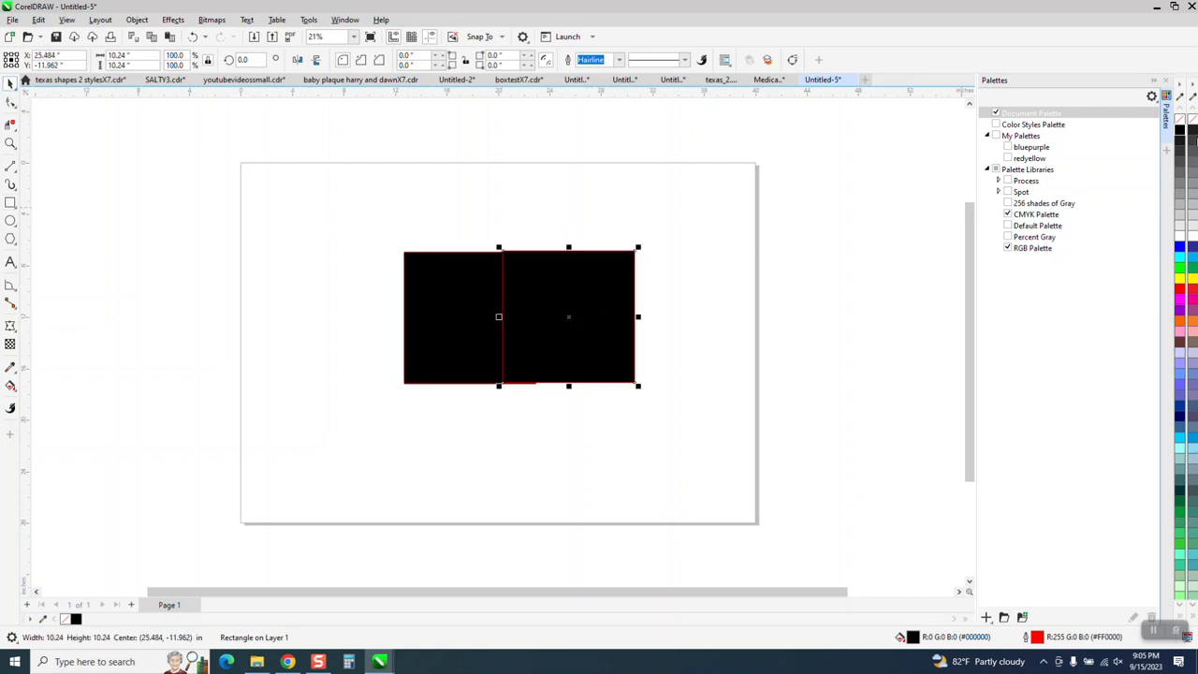
left_click(1194, 133)
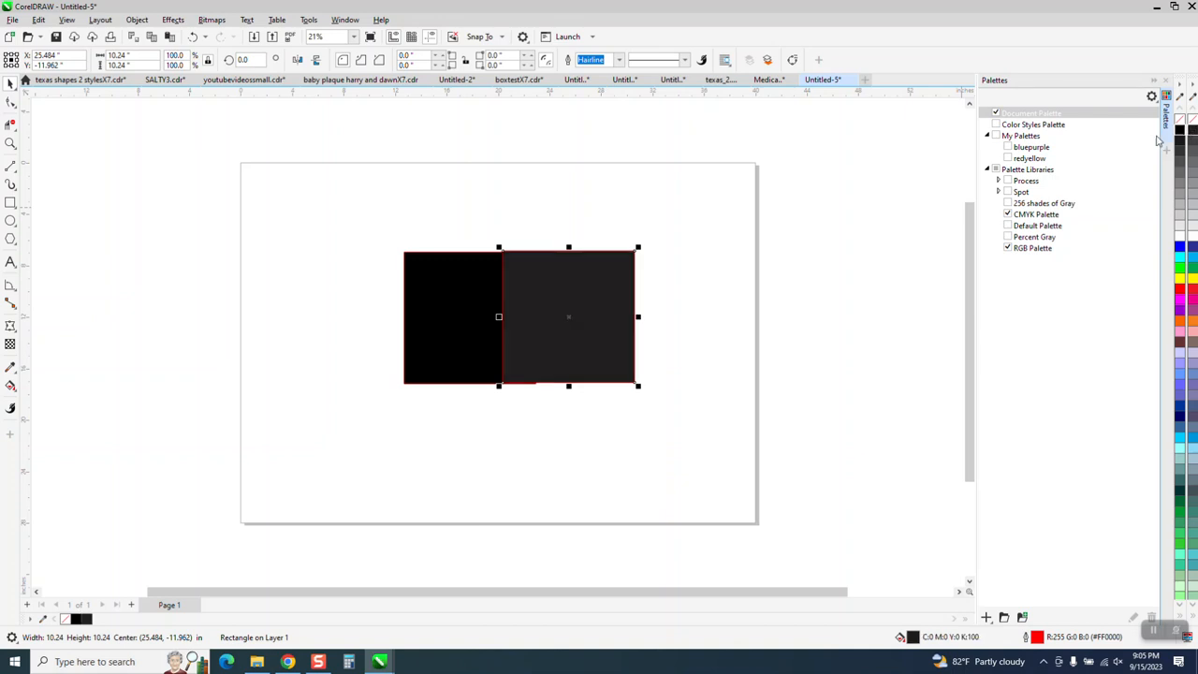
- Remove the outlines from both black squares
left_click_drag(356, 225, 765, 415)
right_click(1179, 124)
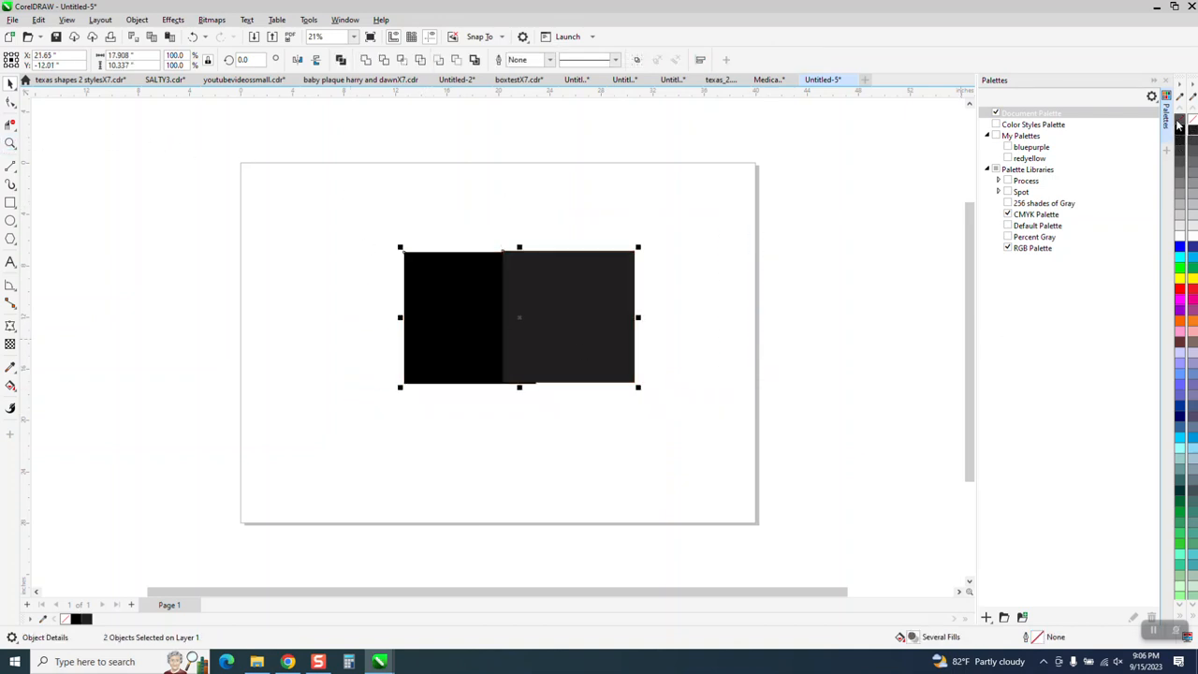
- Move the CMYK black square down so its top edge lines up with the RGB black square's top edge
left_click(10, 143)
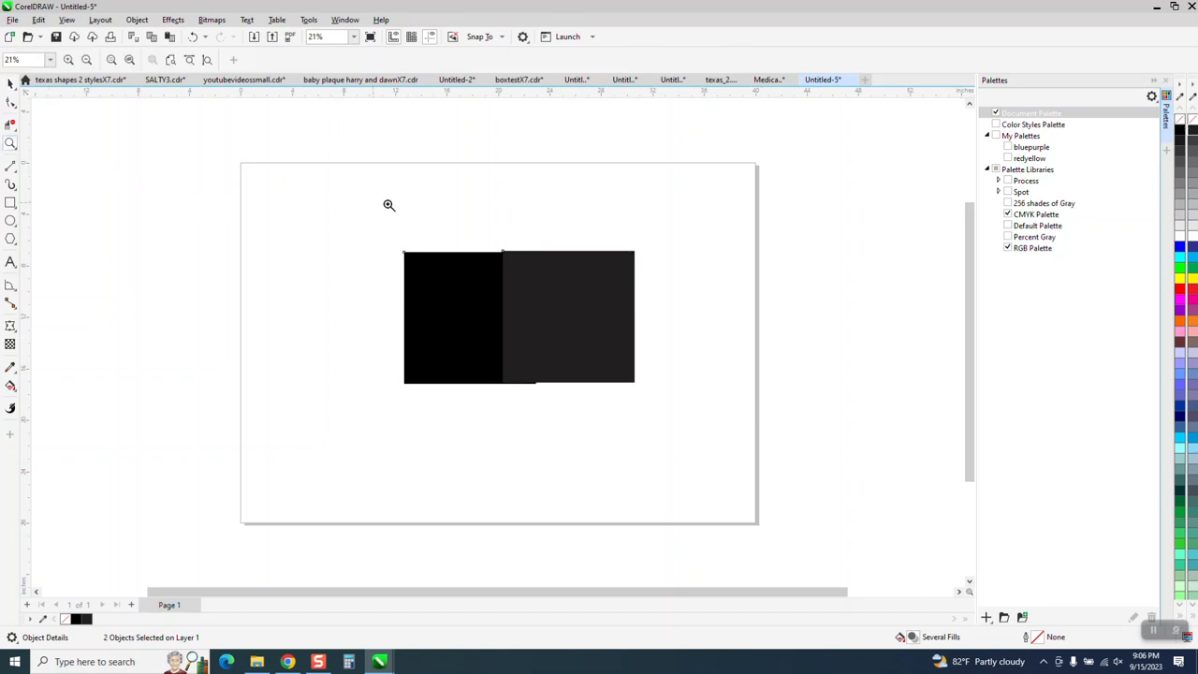
left_click_drag(458, 214, 580, 304)
left_click_drag(361, 296, 498, 379)
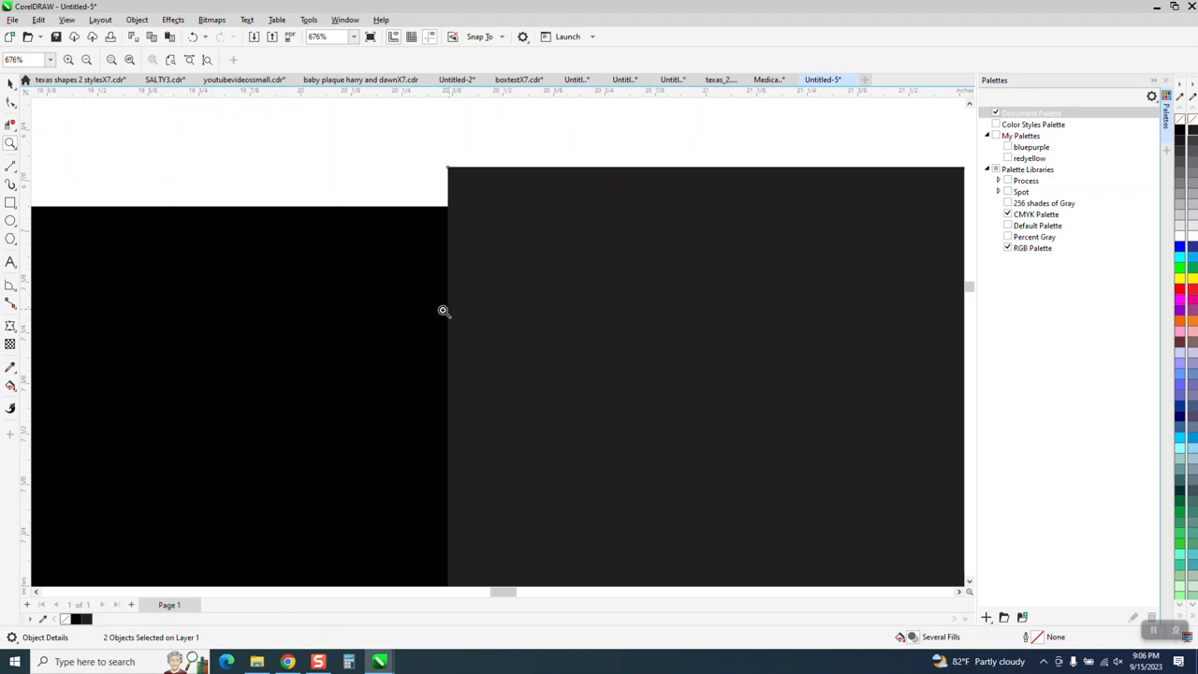
left_click(10, 82)
left_click_drag(570, 206, 578, 241)
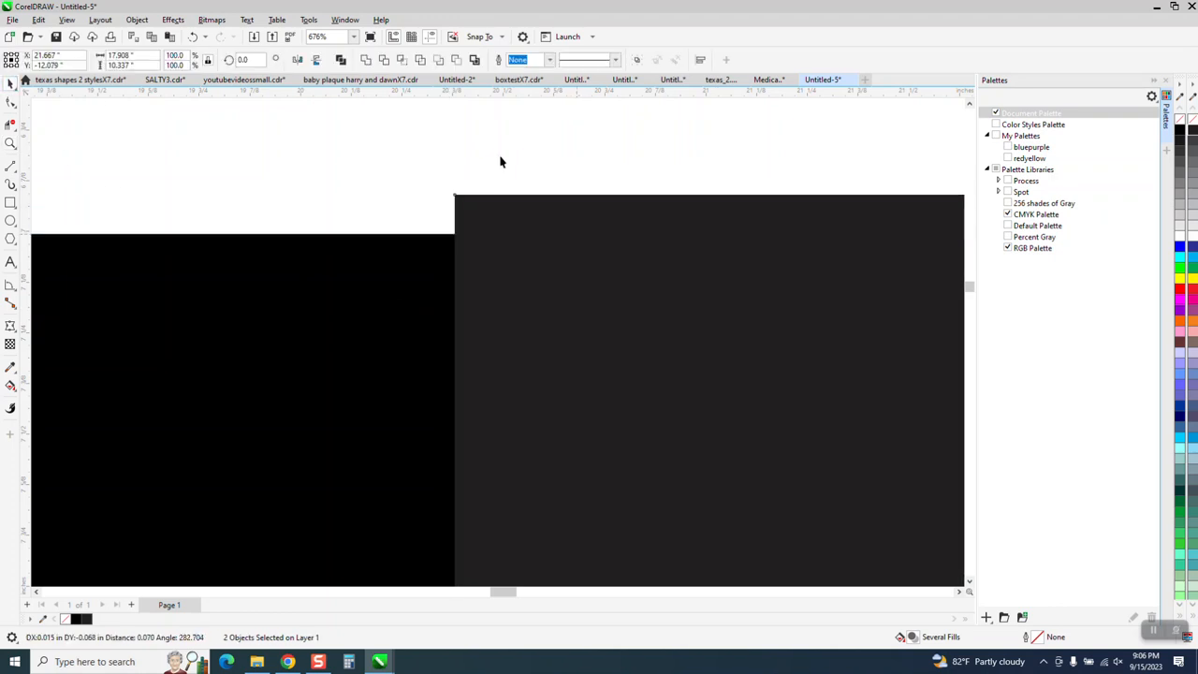
left_click_drag(487, 214, 497, 246)
scroll(343, 178, "down", 4)
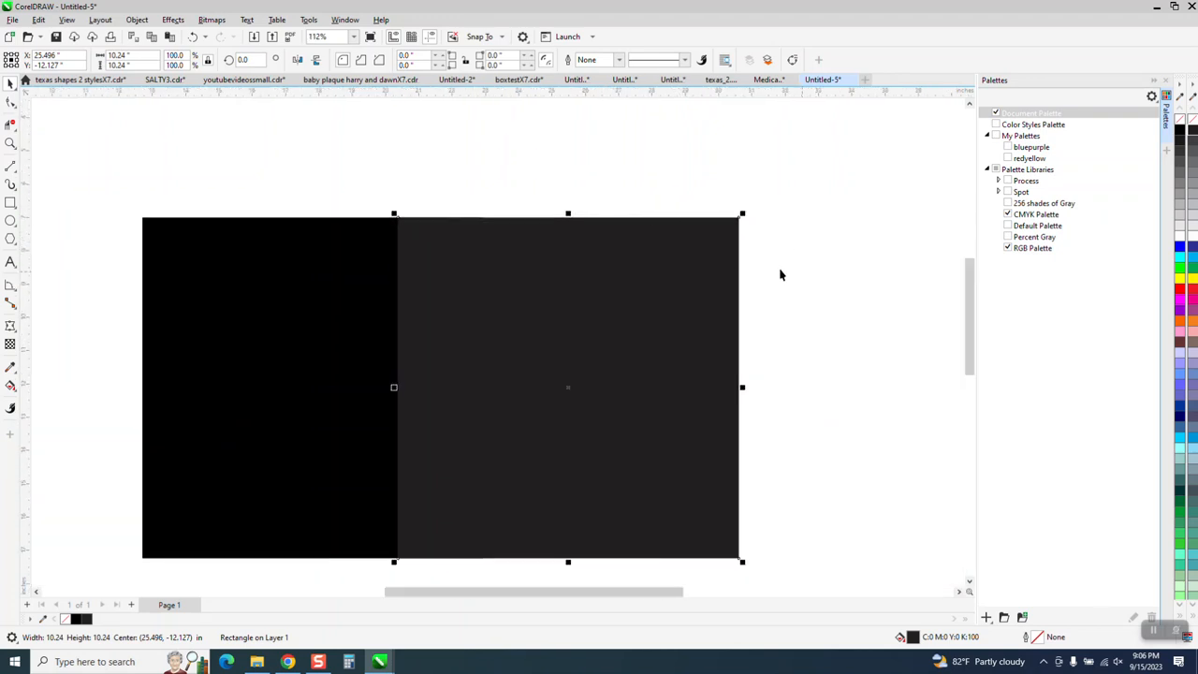
- Move the CMYK black square clear of the RGB black square and draw a CMYK white rectangle about 2.68 by 1.84 inches on it
left_click_drag(675, 357, 803, 343)
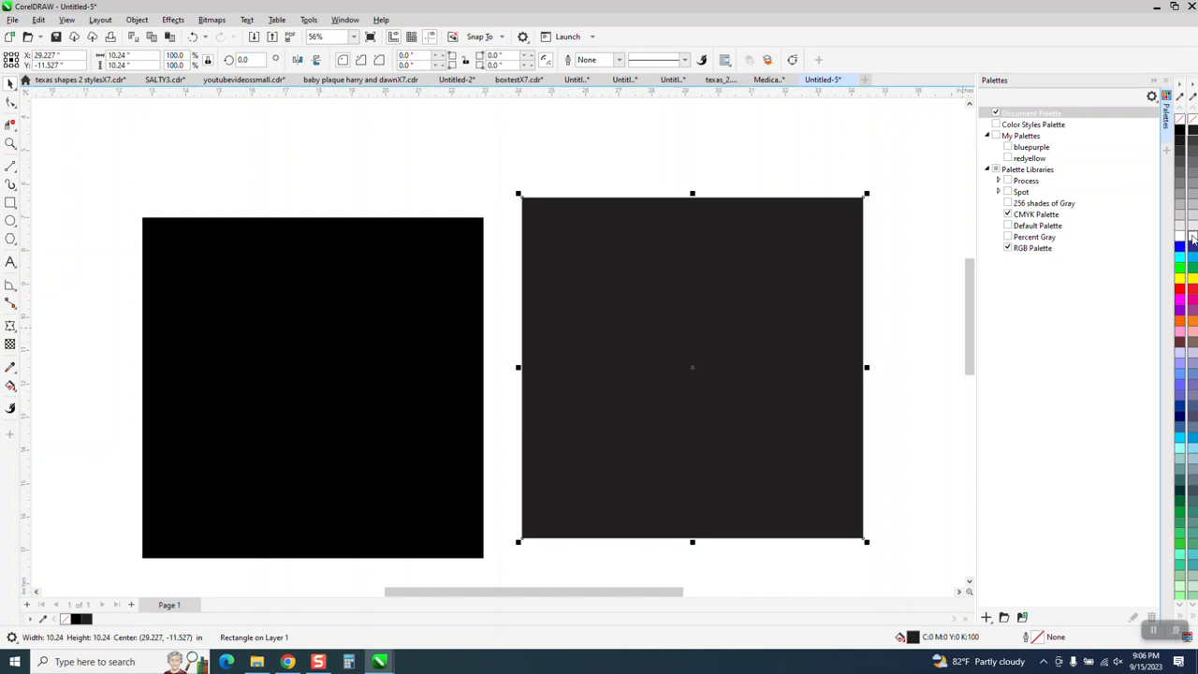
left_click(10, 202)
left_click_drag(525, 283, 621, 351)
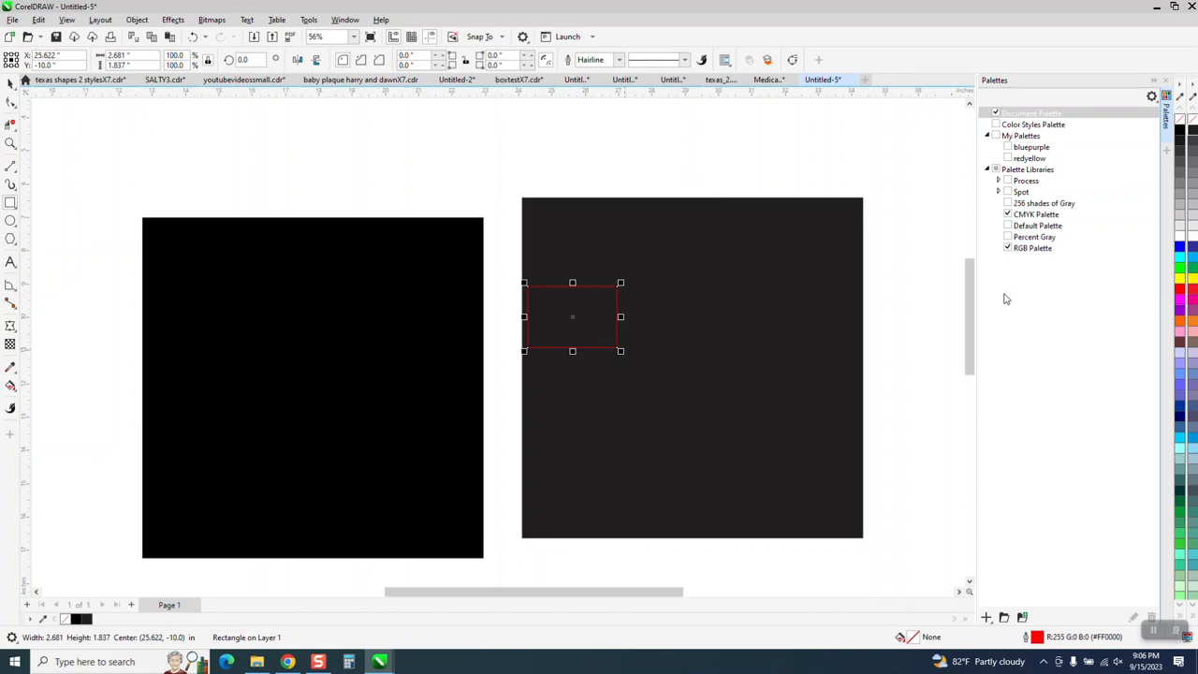
left_click(1193, 238)
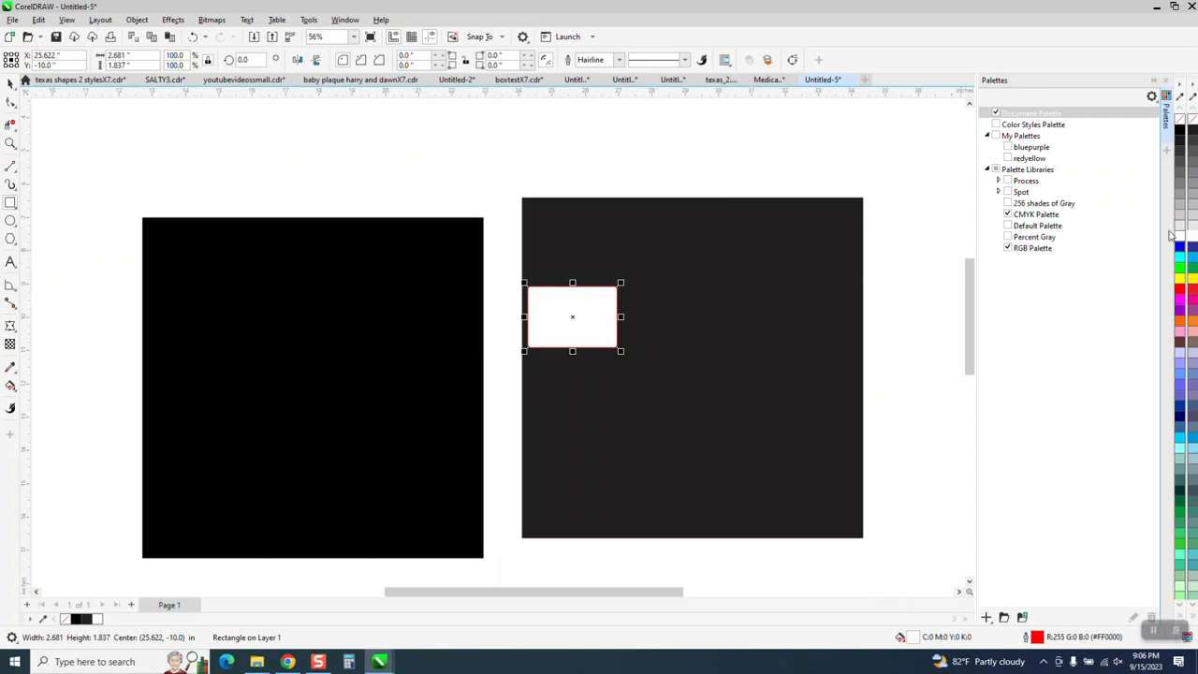
- Draw a rectangle about 3.47 by 1.09 inches on the RGB black square and fill it with RGB white
left_click_drag(222, 294, 344, 337)
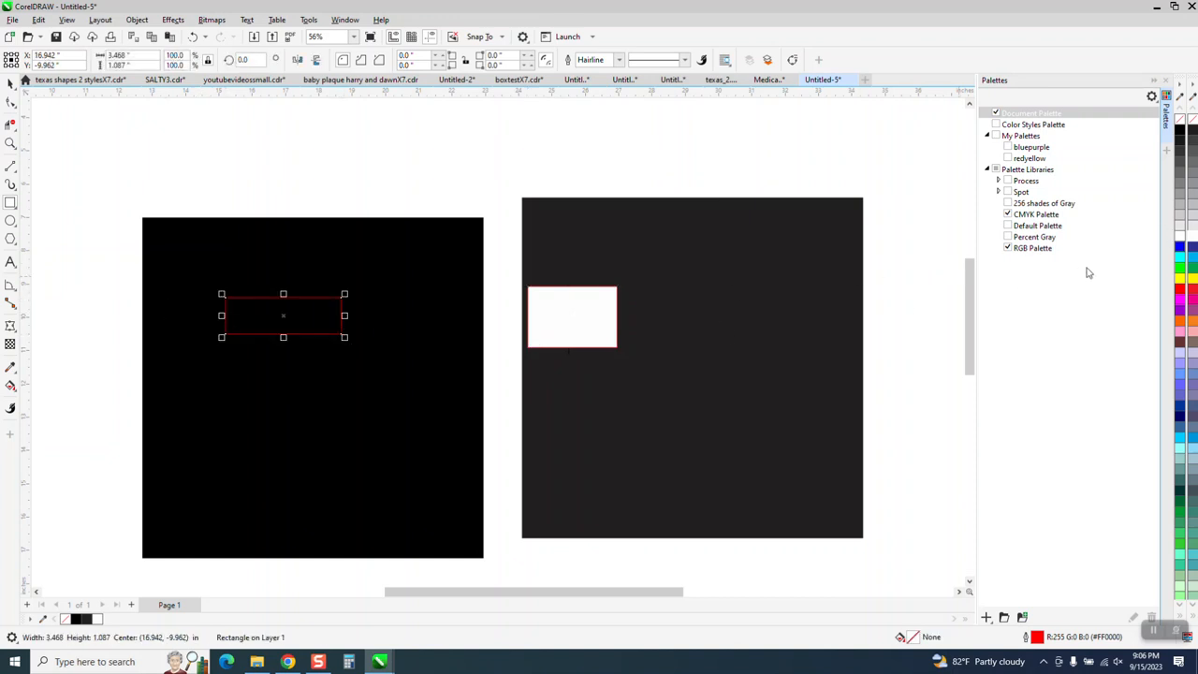
left_click(1179, 238)
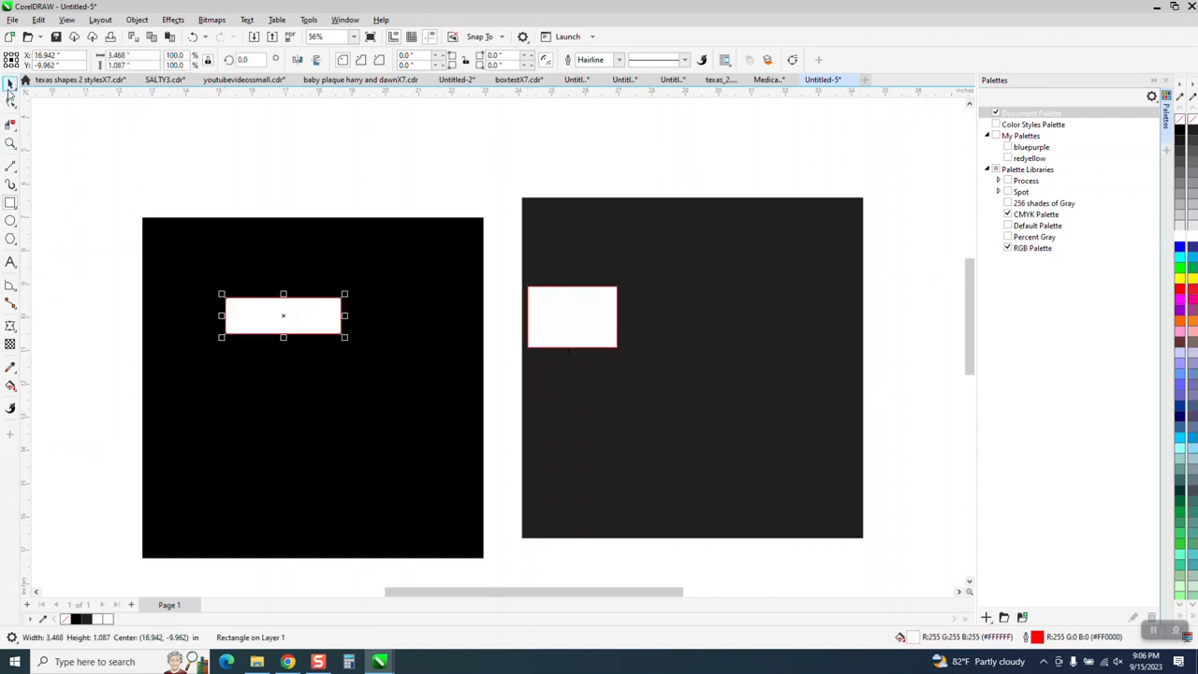
- Shift the RGB black square slightly to the right and down, and delete both white rectangles
left_click_drag(203, 281, 229, 290)
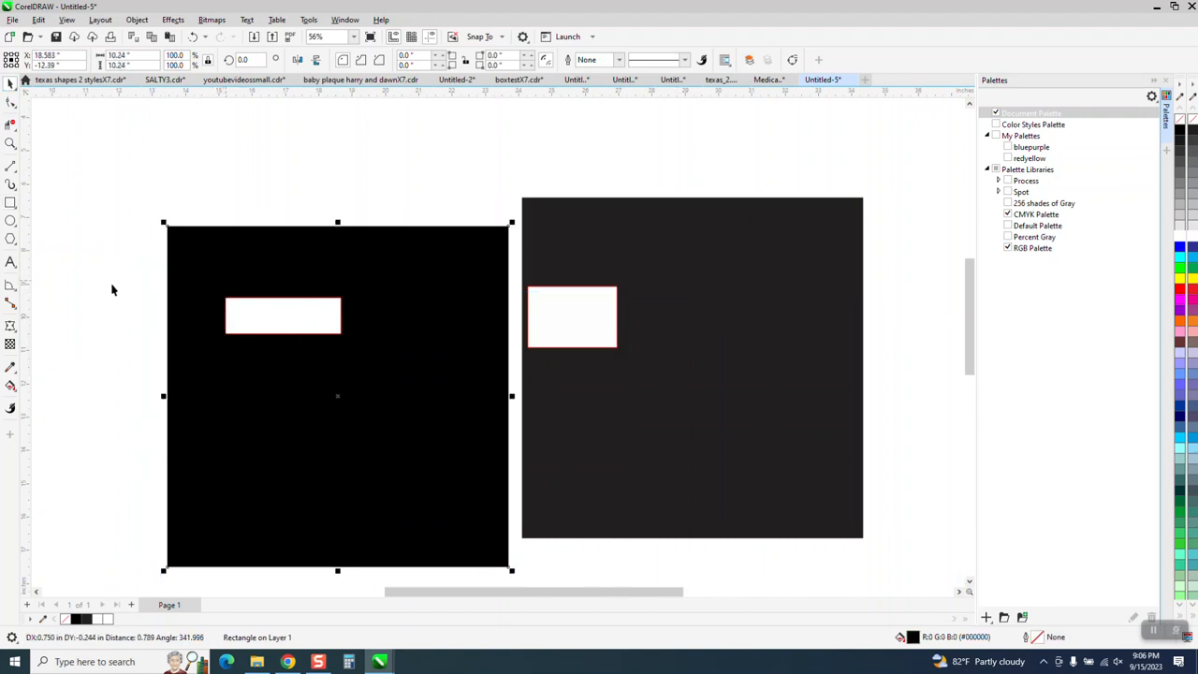
left_click_drag(109, 281, 686, 378)
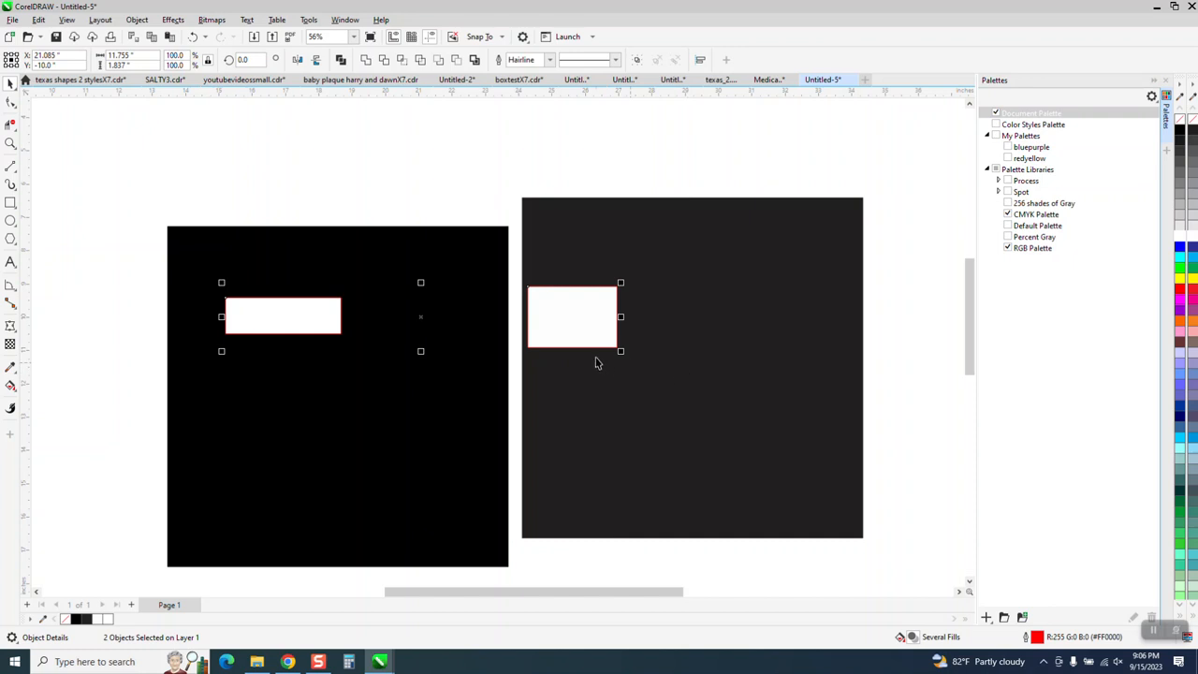
key("Delete")
- Move the RGB black square right so it overlaps the CMYK black square with their top edges aligned
left_click_drag(431, 348, 532, 321)
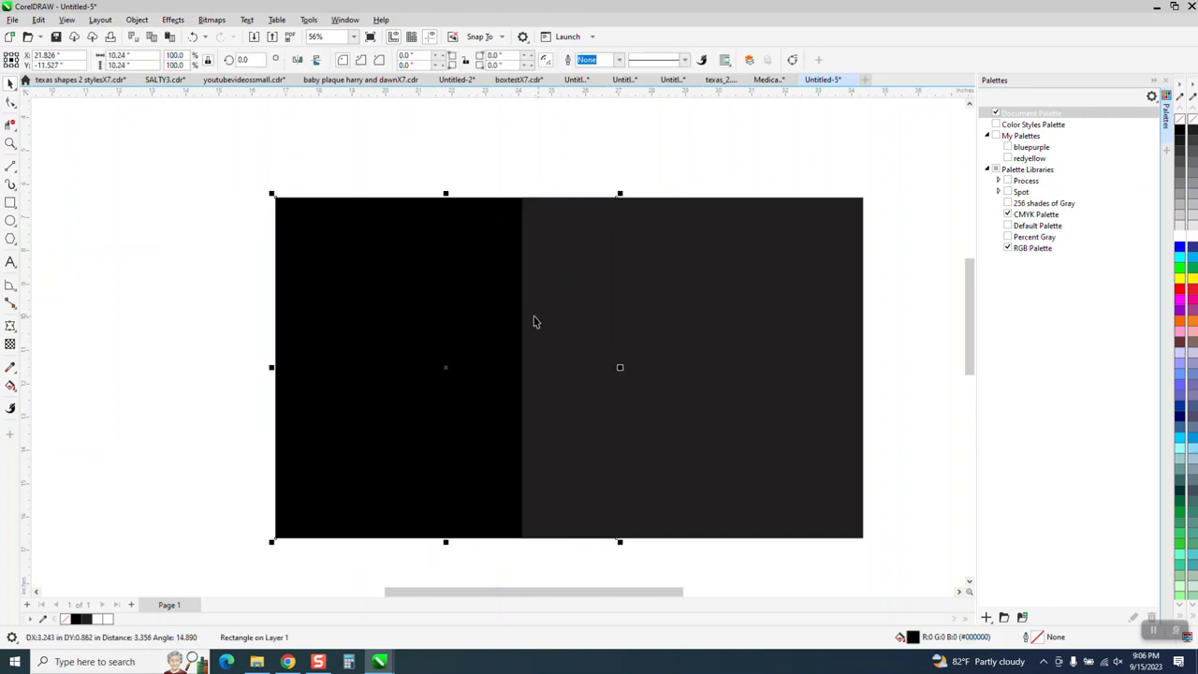
left_click(10, 145)
left_click_drag(481, 199, 620, 257)
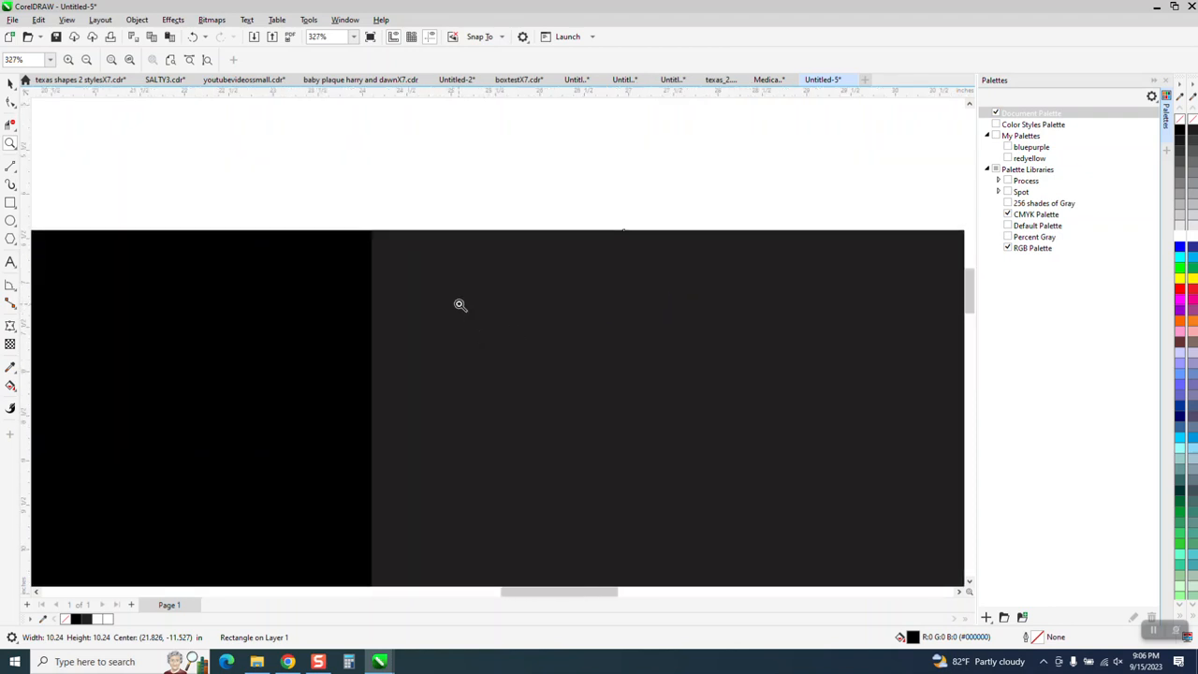
- Fill the RGB black square with the RGB palette's 90% black, and replace that fill with 80% black
left_click(11, 84)
left_click(279, 255)
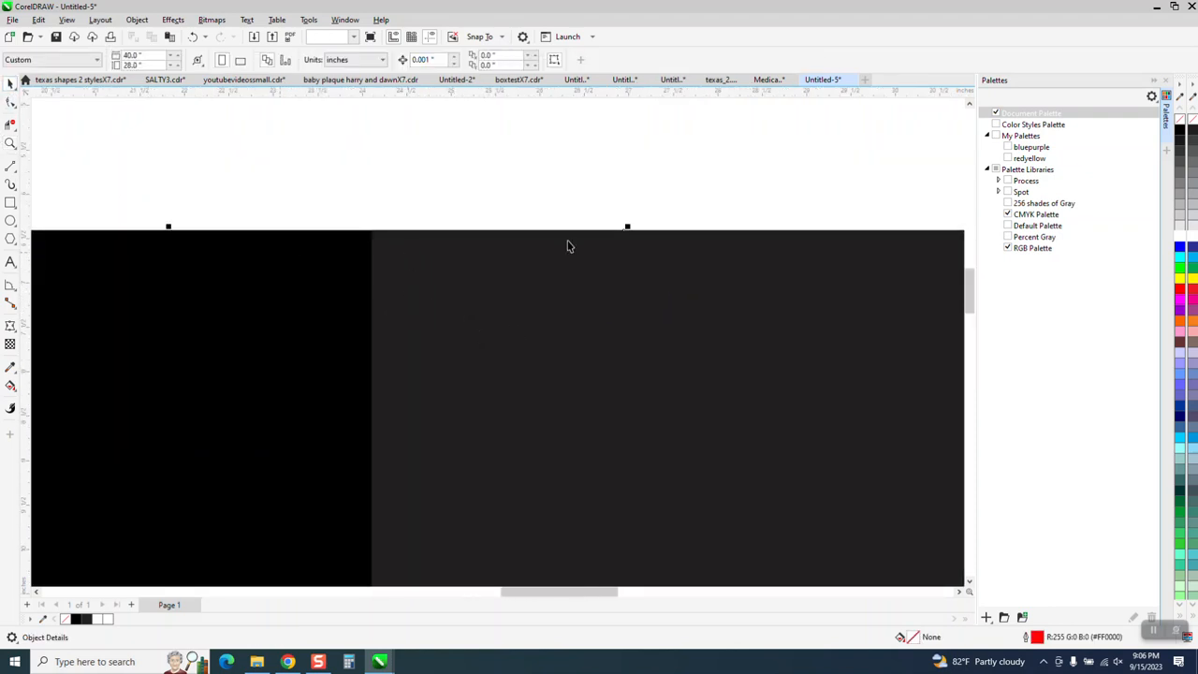
left_click(1180, 143)
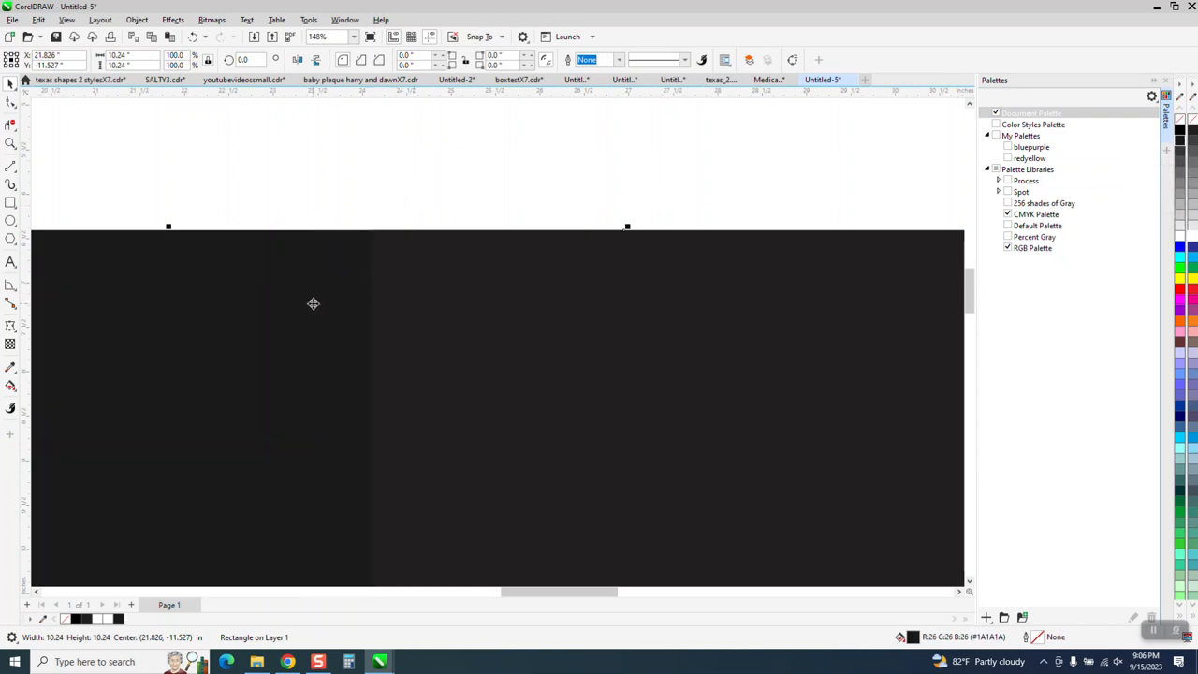
left_click(1182, 156)
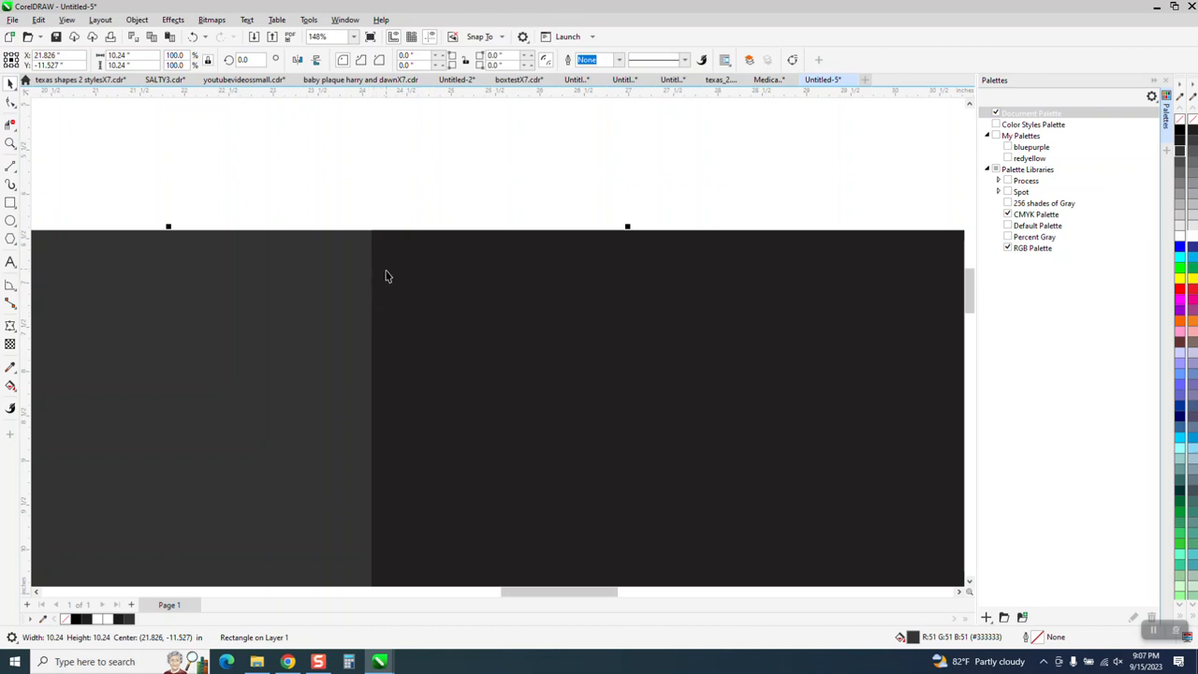
- Select both comparison squares together and delete them from the page
scroll(404, 296, "down", 4)
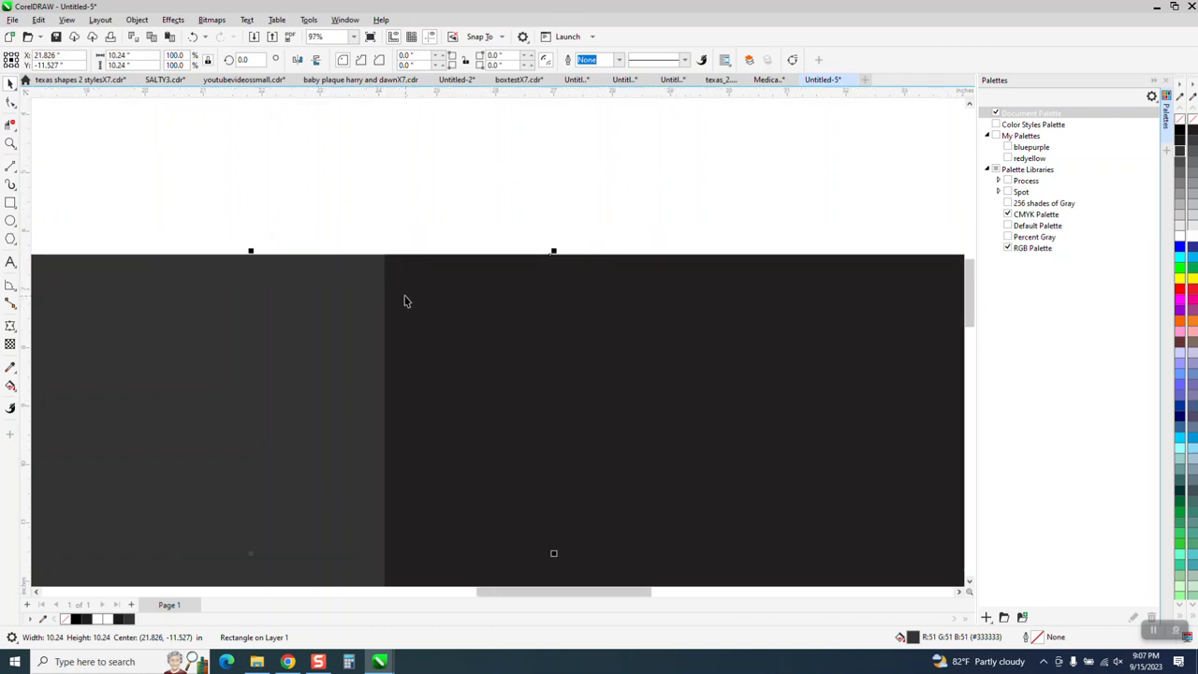
scroll(388, 252, "down", 4)
mouse_move(221, 236)
left_mouse_down()
mouse_move(584, 428)
mouse_move(614, 473)
left_mouse_up()
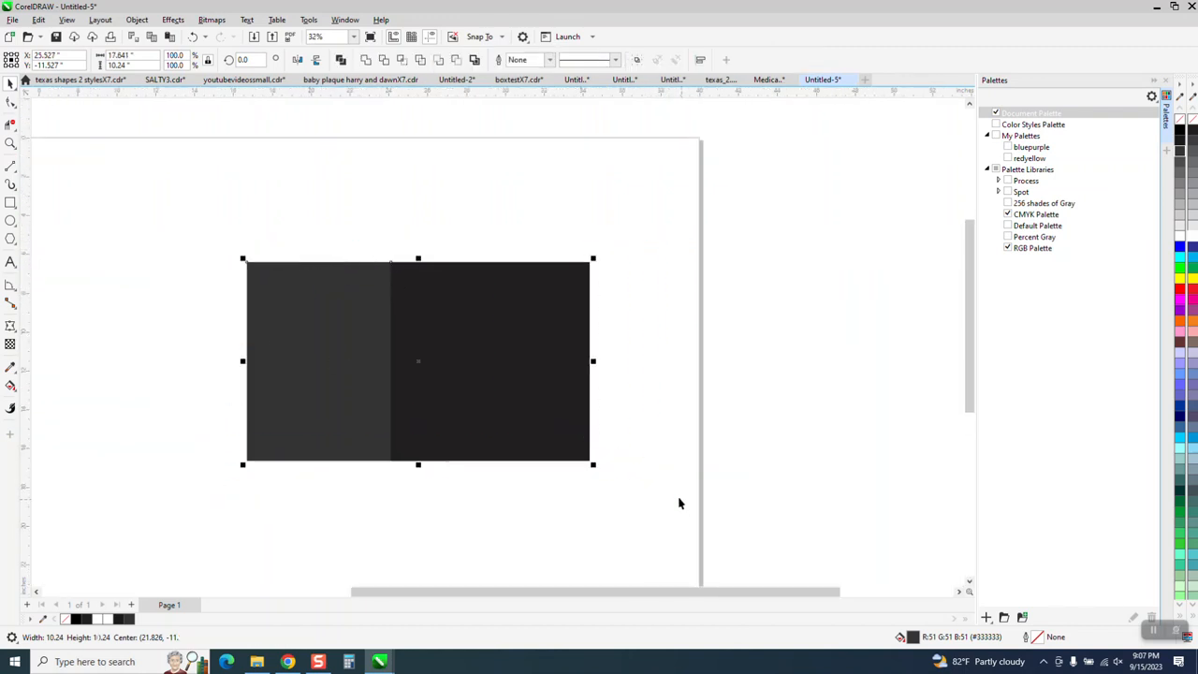
key("Delete")
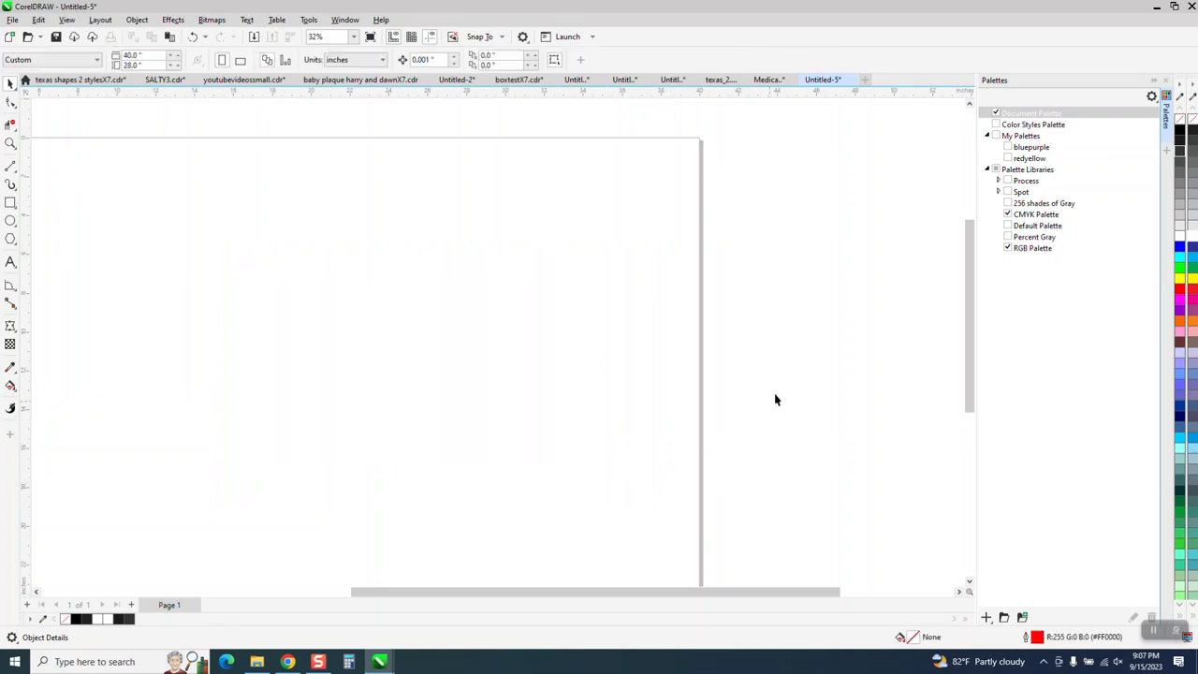
- Close the CMYK color palette so only the RGB palette remains, and close the Palettes docker
left_click(1192, 85)
left_click(1192, 86)
left_click(1193, 85)
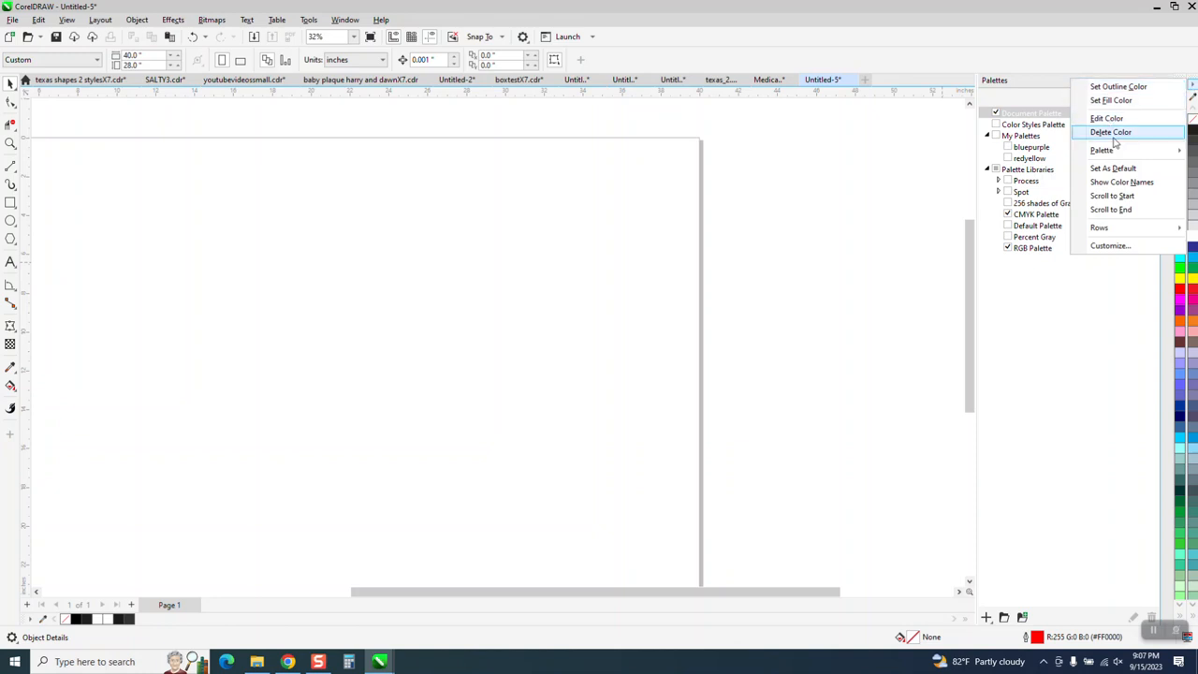
mouse_move(1119, 151)
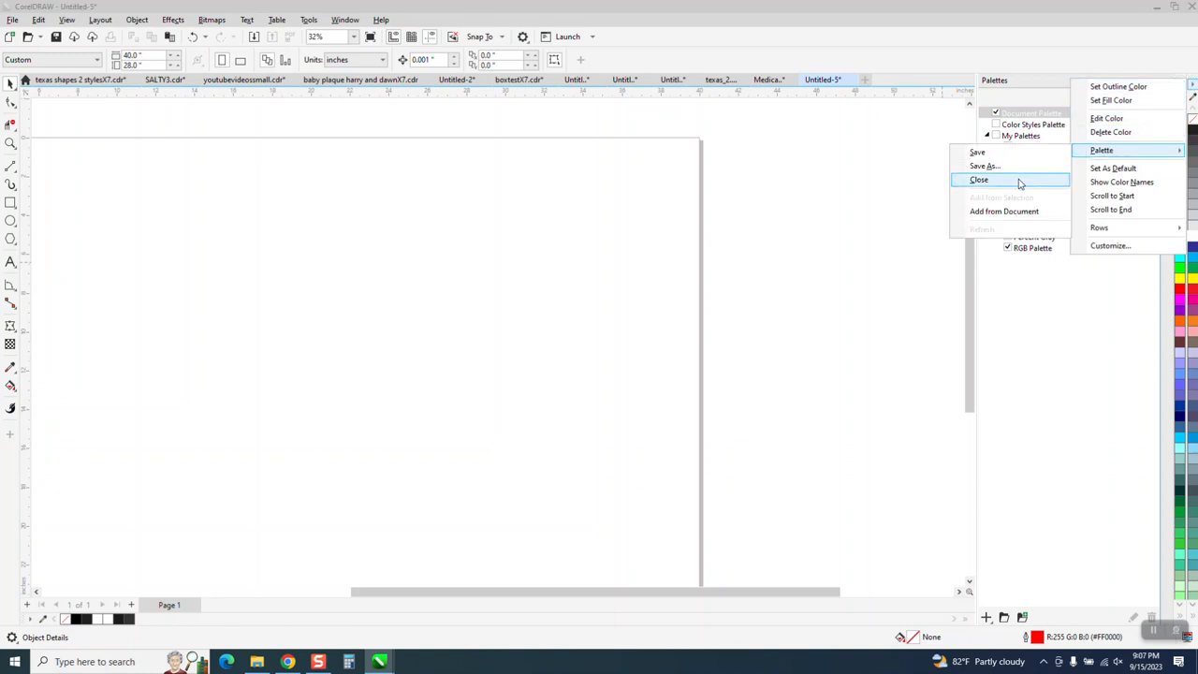
left_click(984, 184)
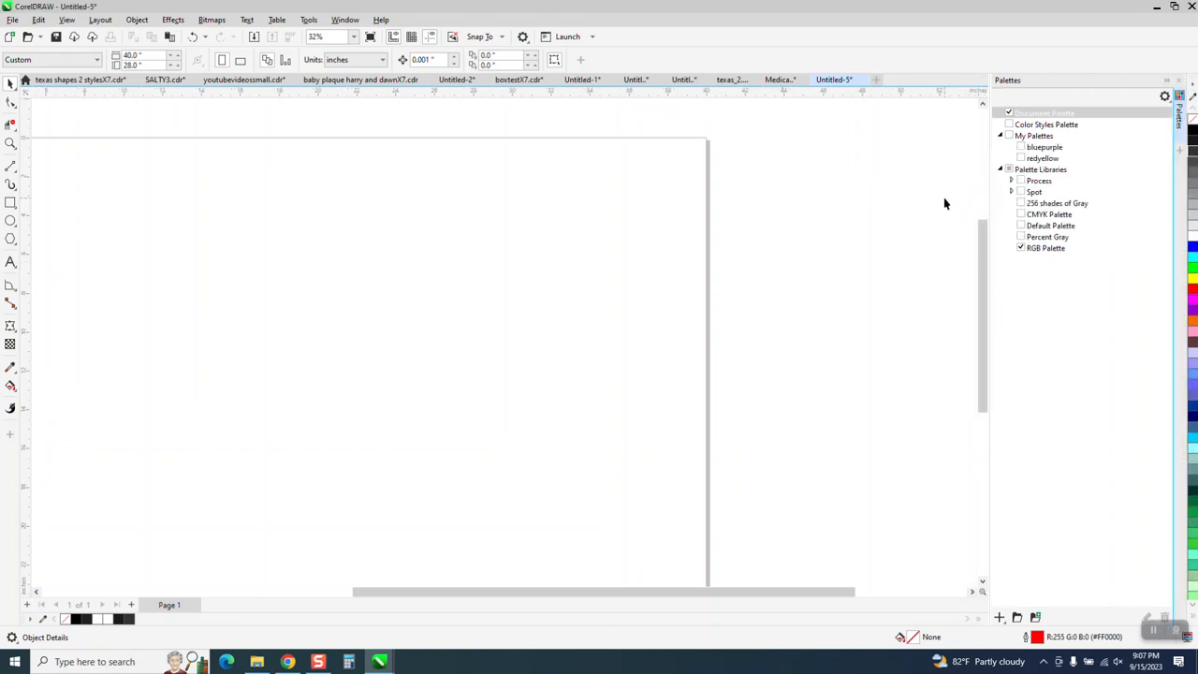
left_click(1181, 80)
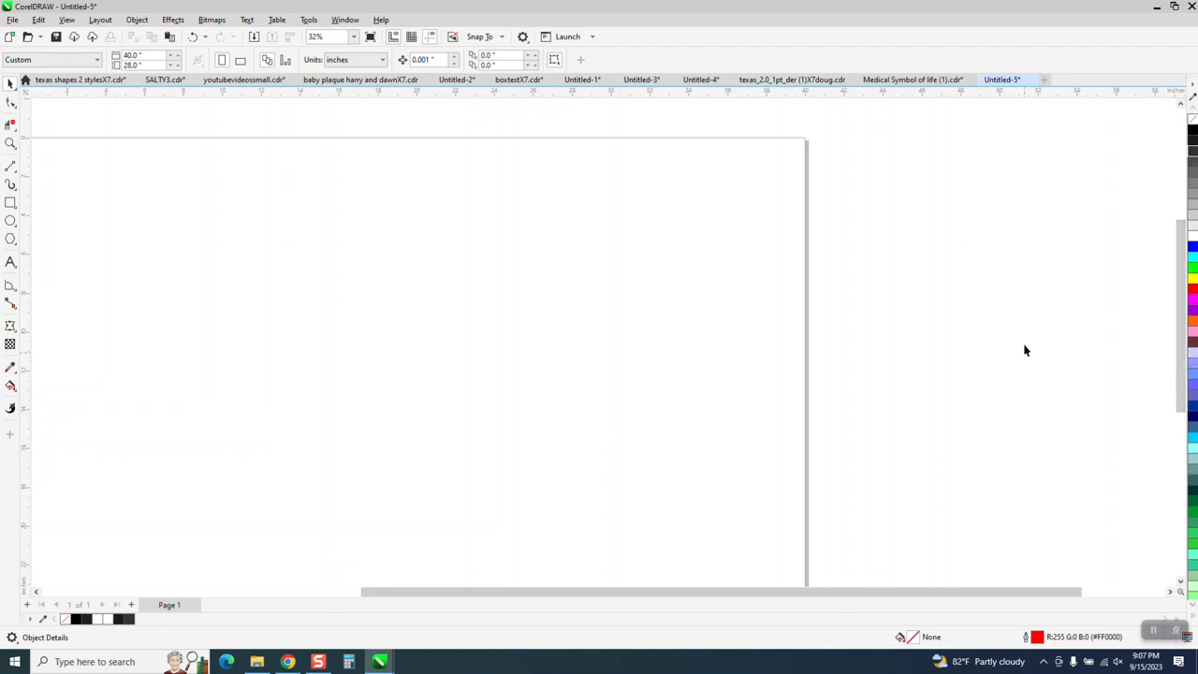
left_click(10, 144)
right_click(450, 270)
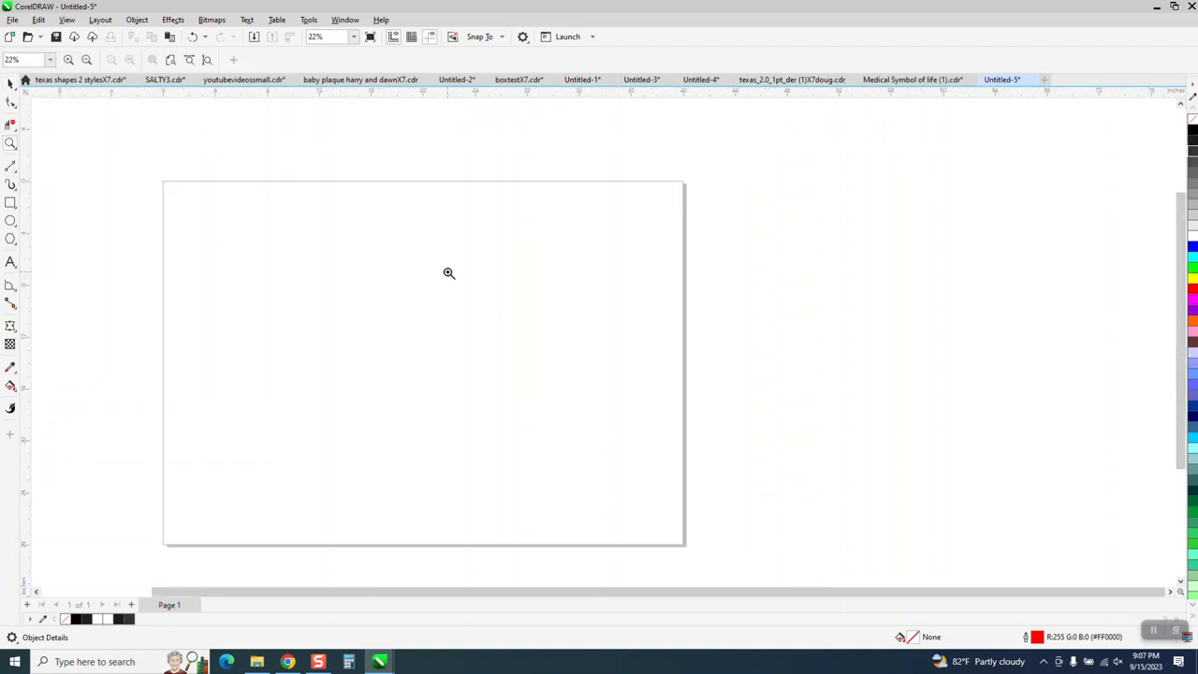